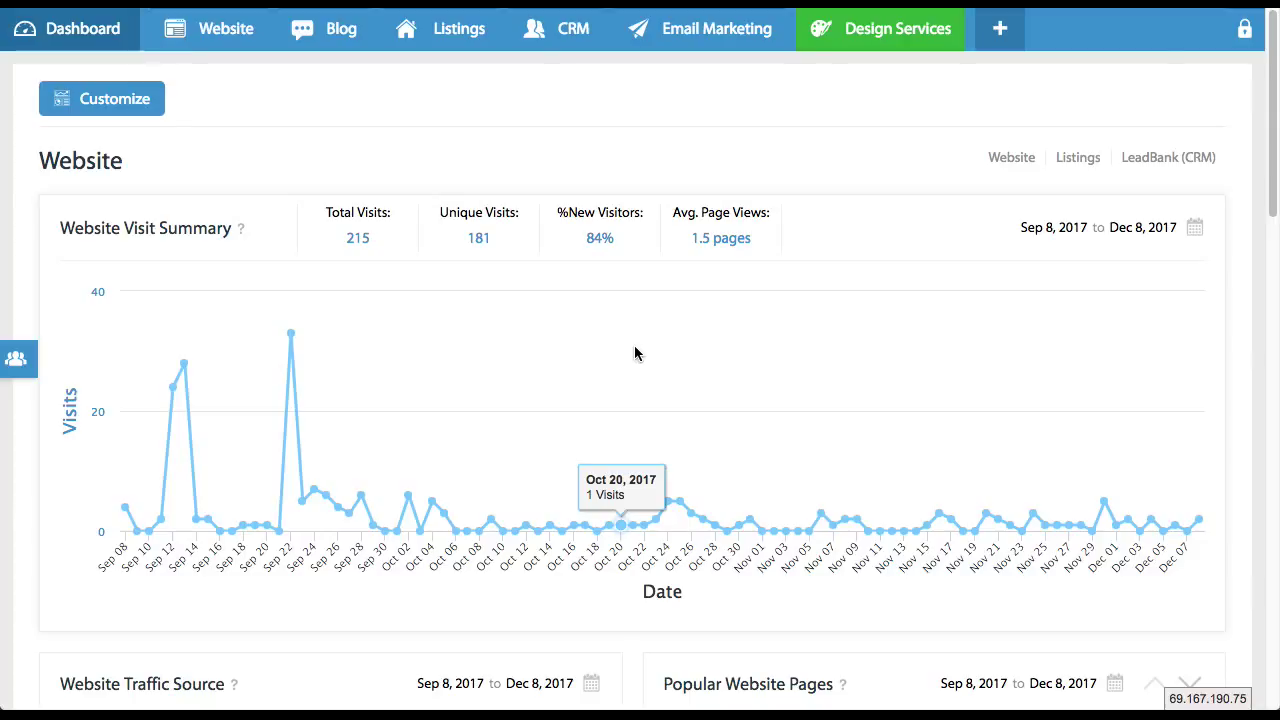
Step: Open the website's page manager
left_click(477, 165)
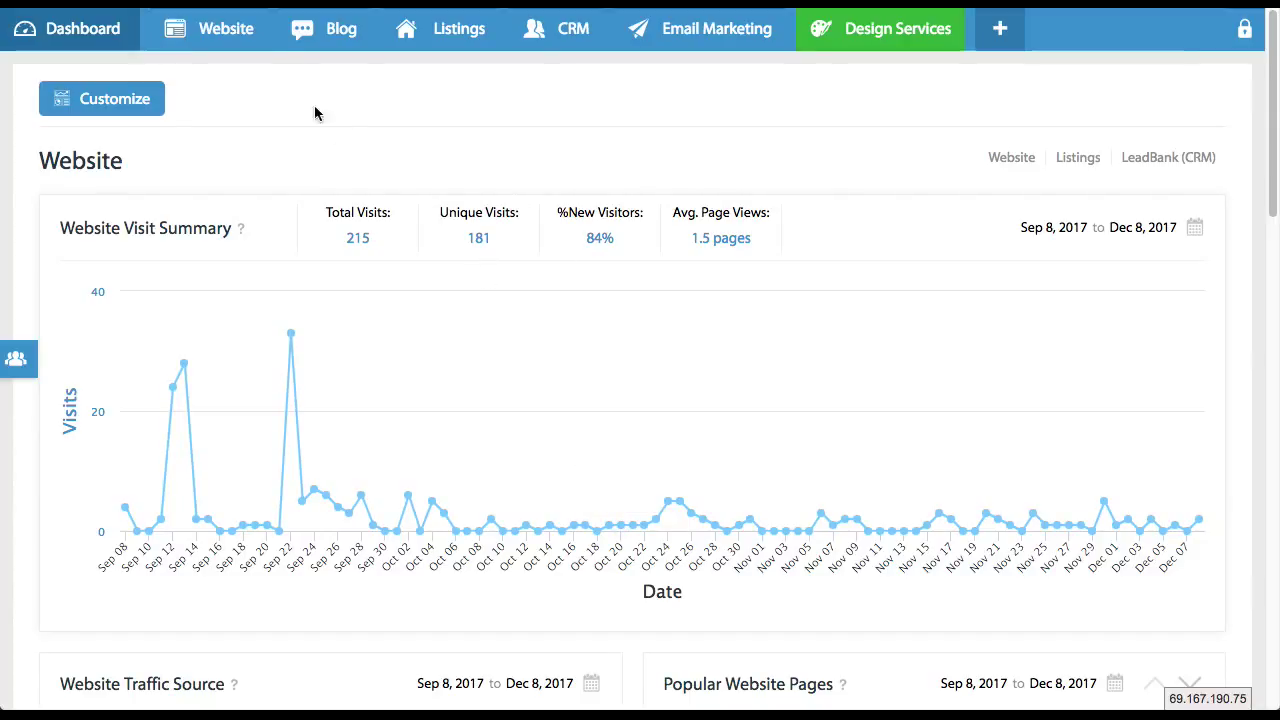
mouse_move(241, 48)
left_click(231, 71)
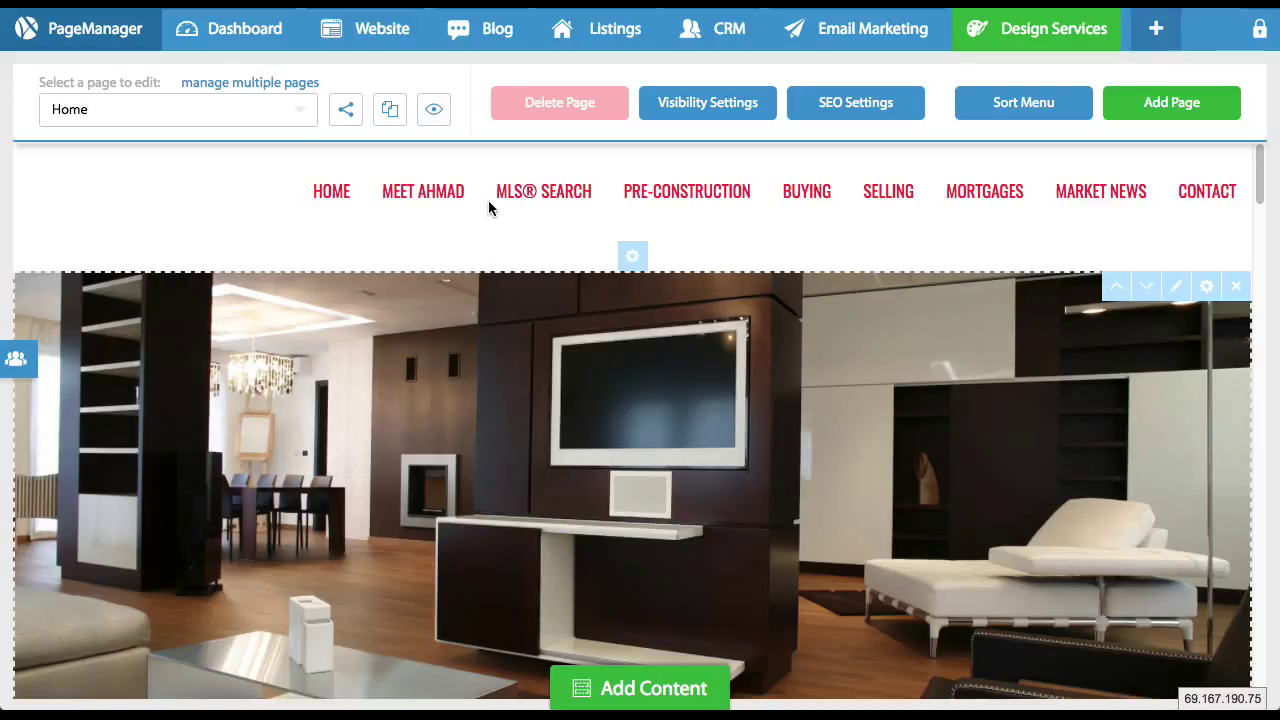
Step: Choose the Services page as the page to edit
left_click_drag(42, 88, 126, 80)
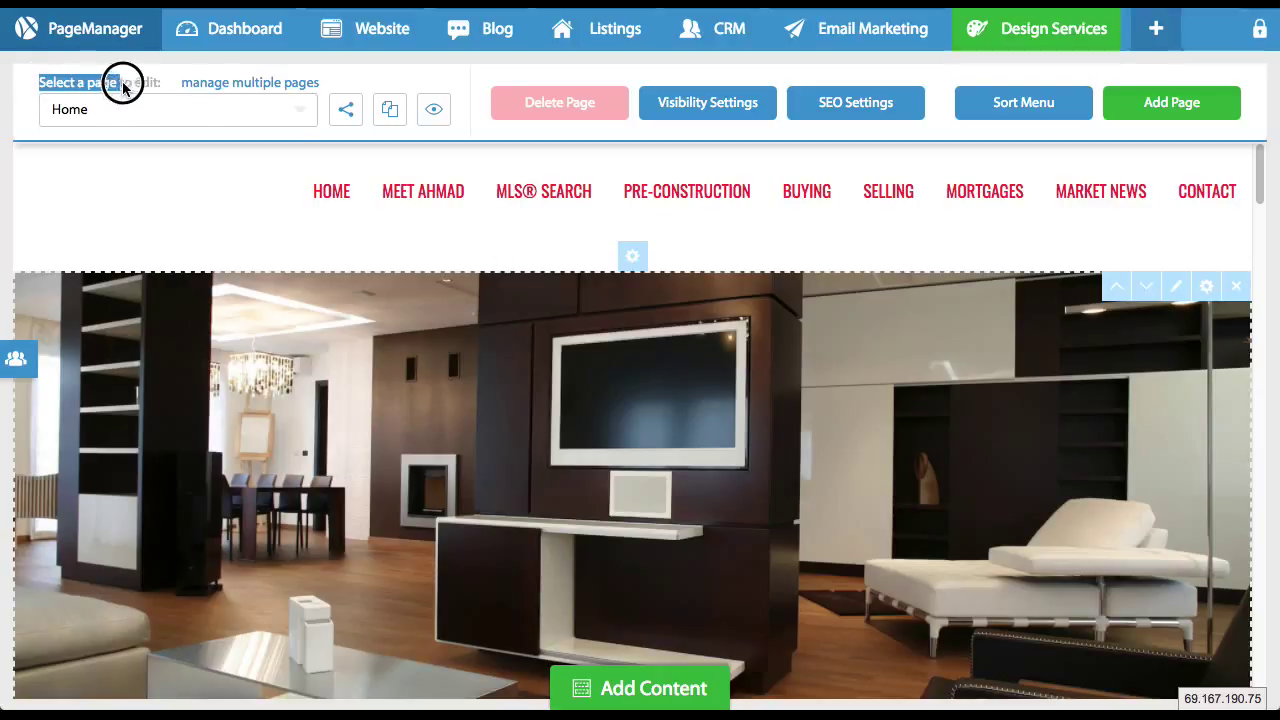
left_click(129, 115)
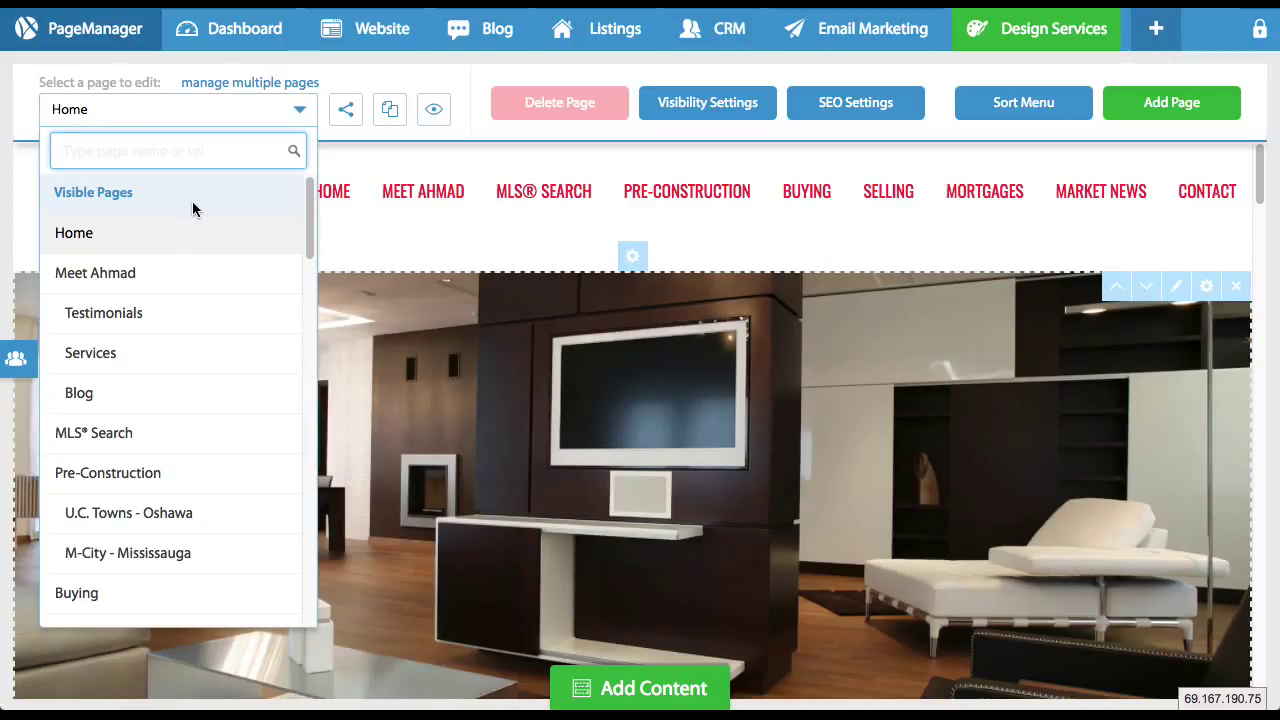
scroll(198, 288, "down", 1)
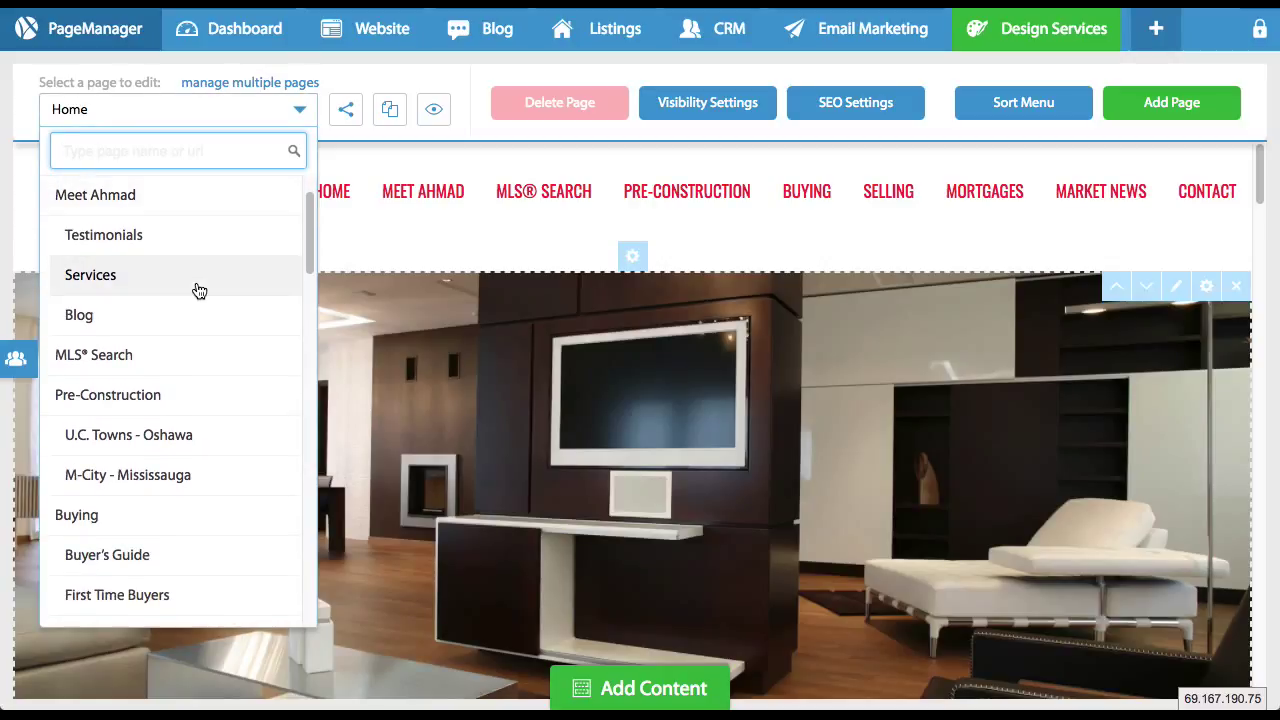
left_click(90, 280)
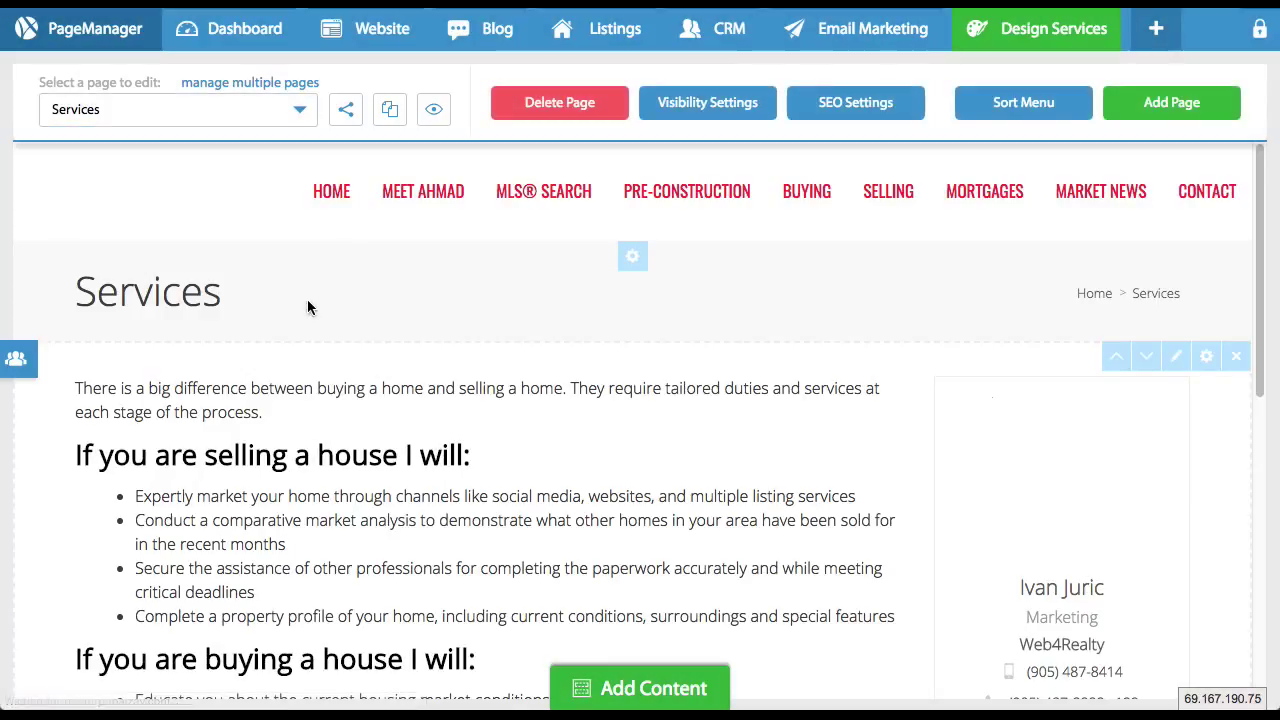
Step: Open the Services page's main content section, with the selling and buying lists, for editing
scroll(575, 372, "down", 3)
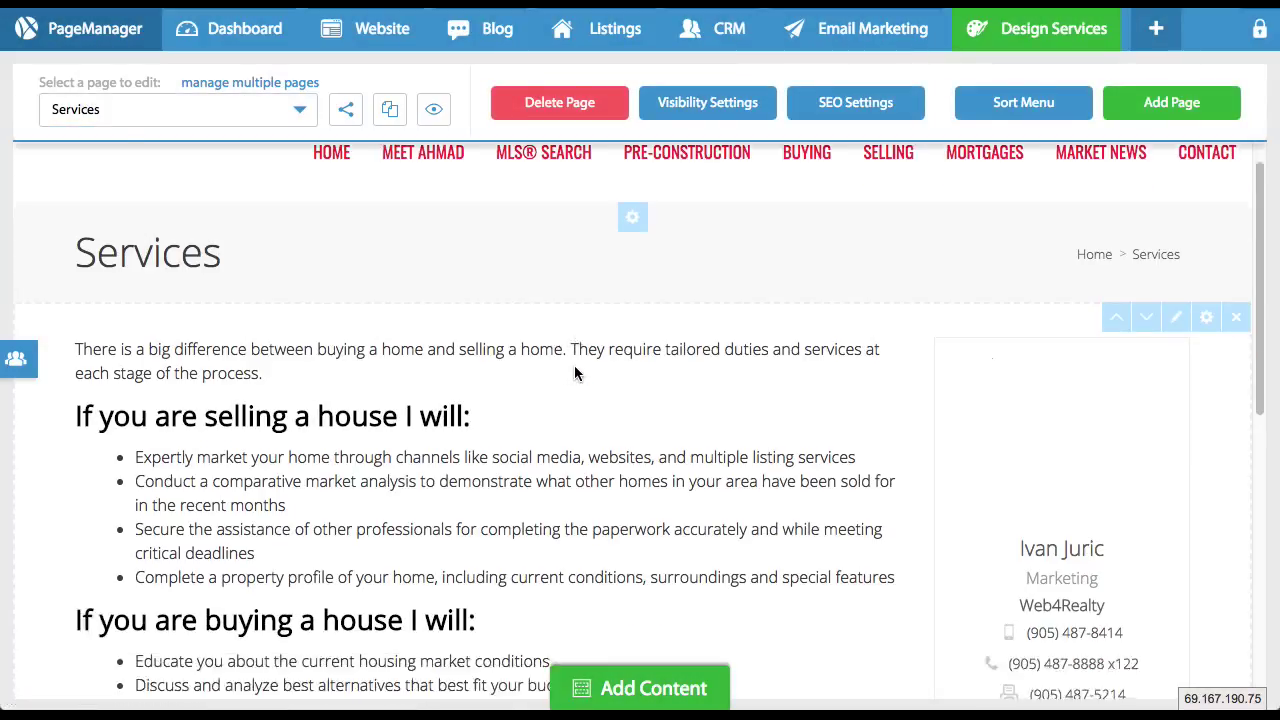
scroll(575, 372, "up", 2)
scroll(575, 372, "down", 1)
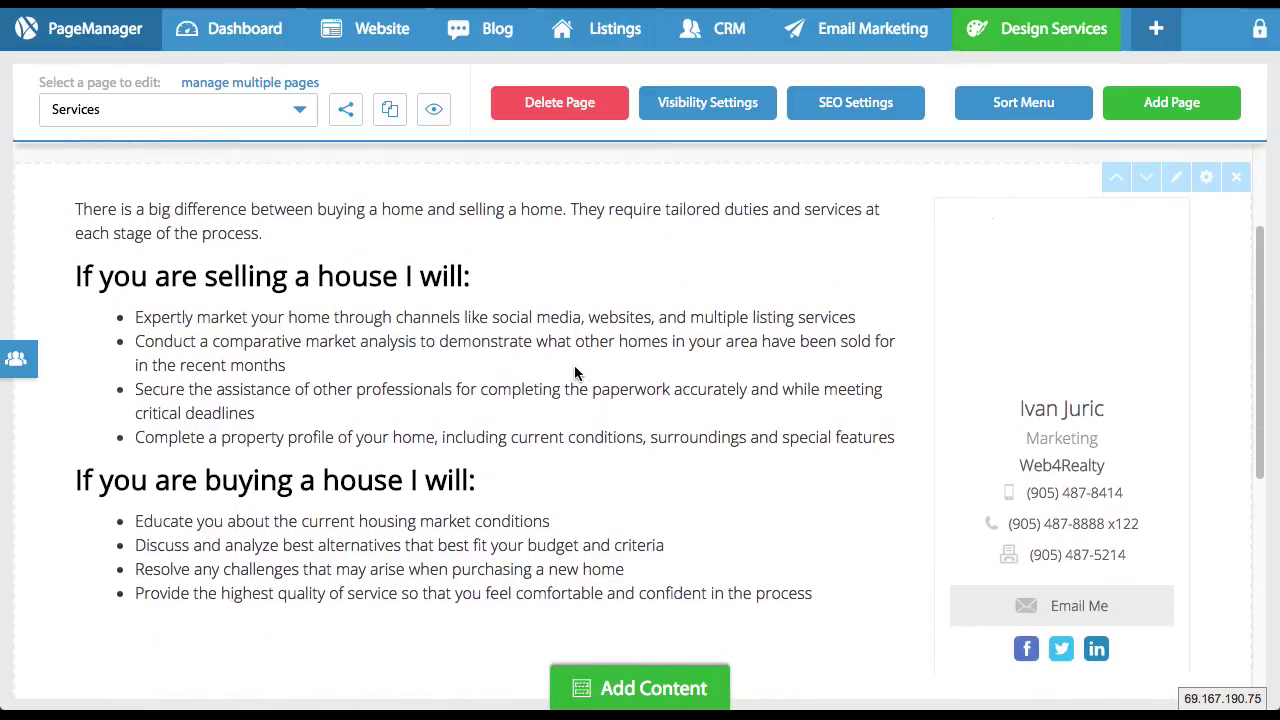
scroll(575, 372, "up", 1)
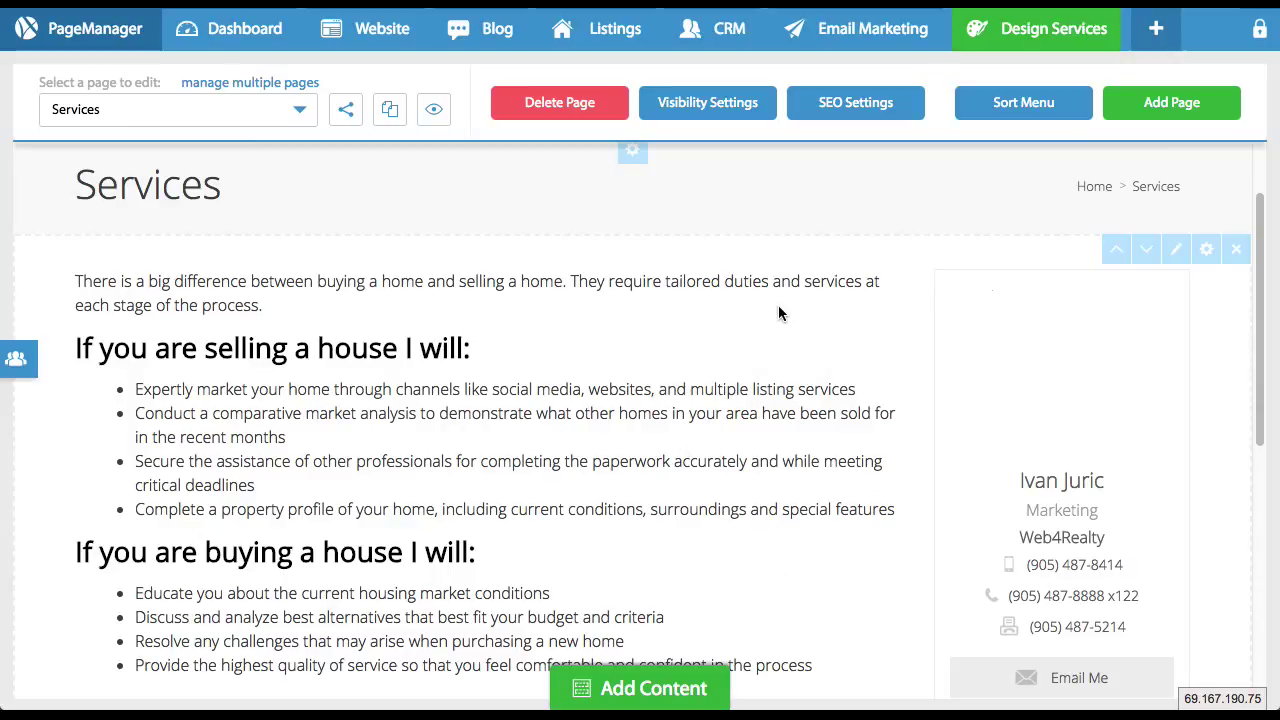
scroll(707, 220, "down", 1)
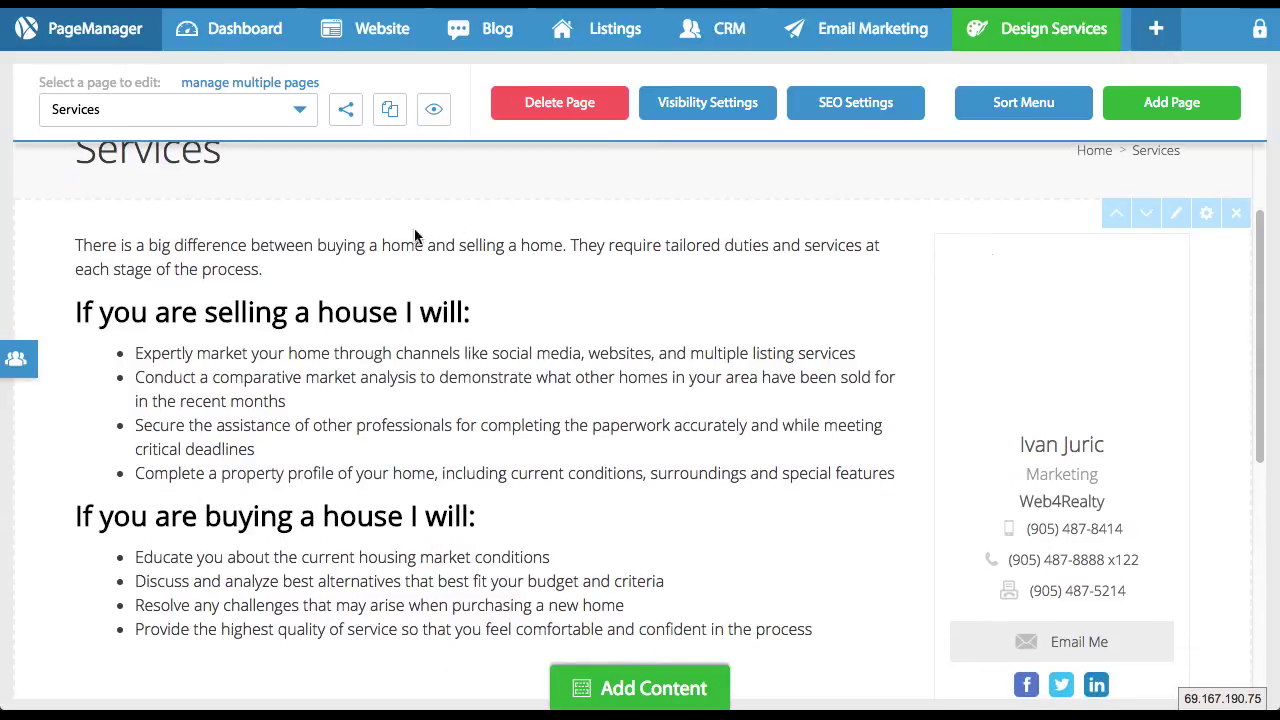
scroll(400, 240, "down", 2)
scroll(386, 245, "up", 3)
left_click(1175, 268)
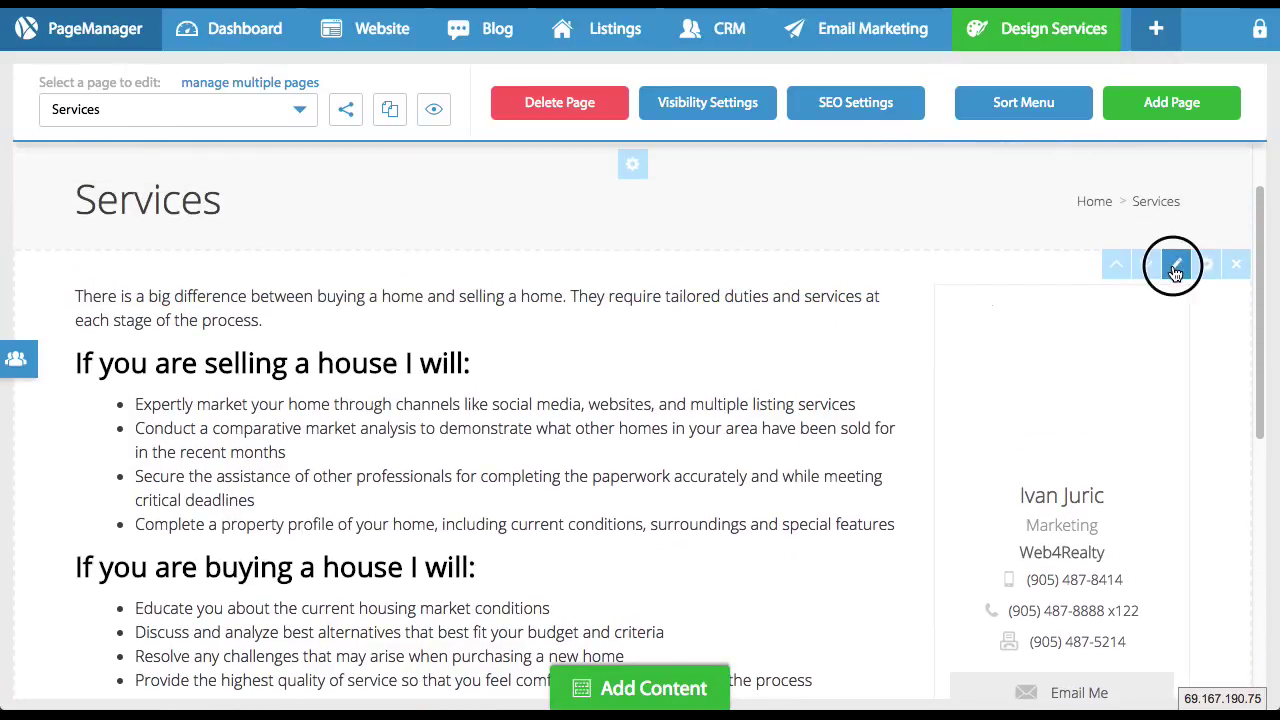
Step: Add a single-column 100 sub section to the content section being edited
scroll(869, 246, "down", 5)
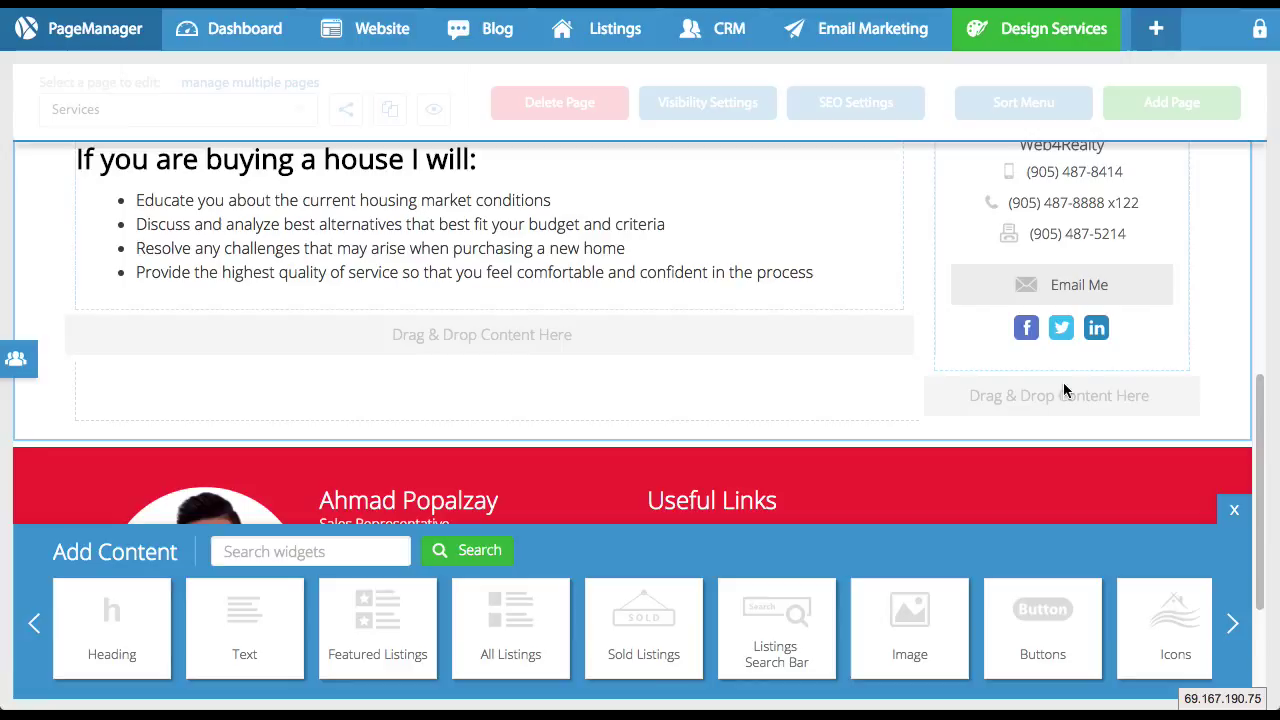
scroll(531, 332, "up", 10)
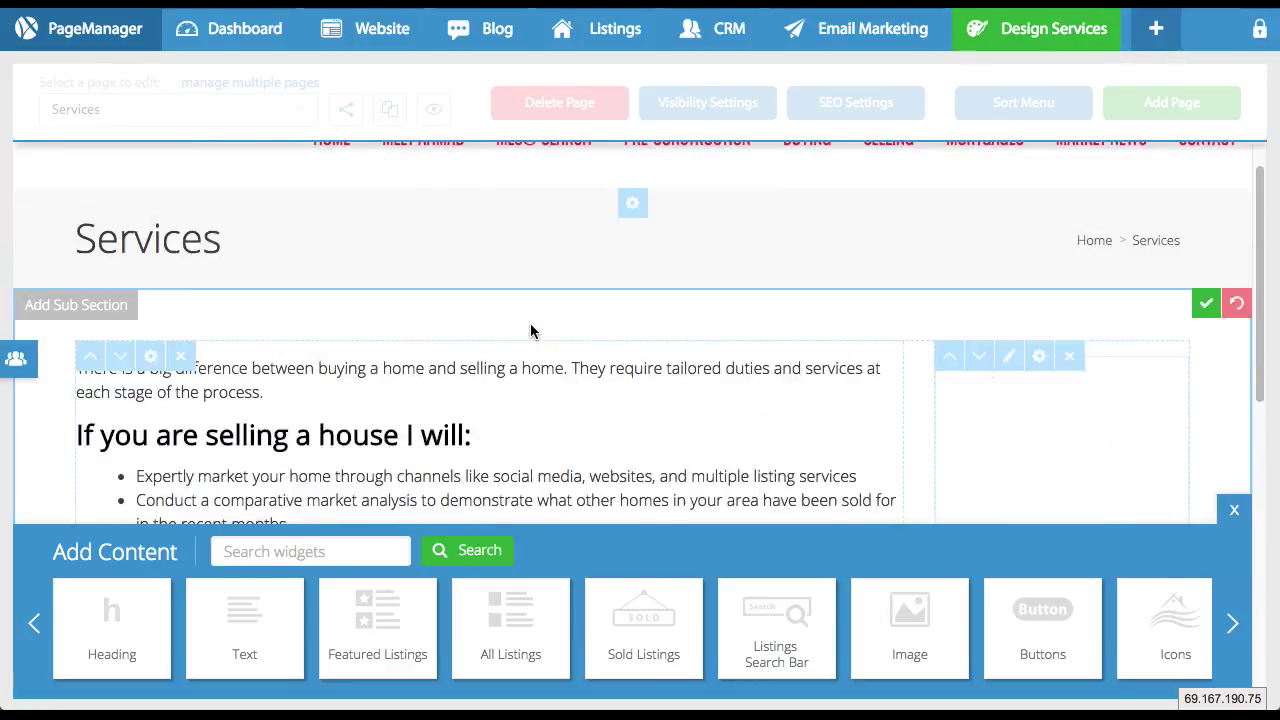
left_click(78, 236)
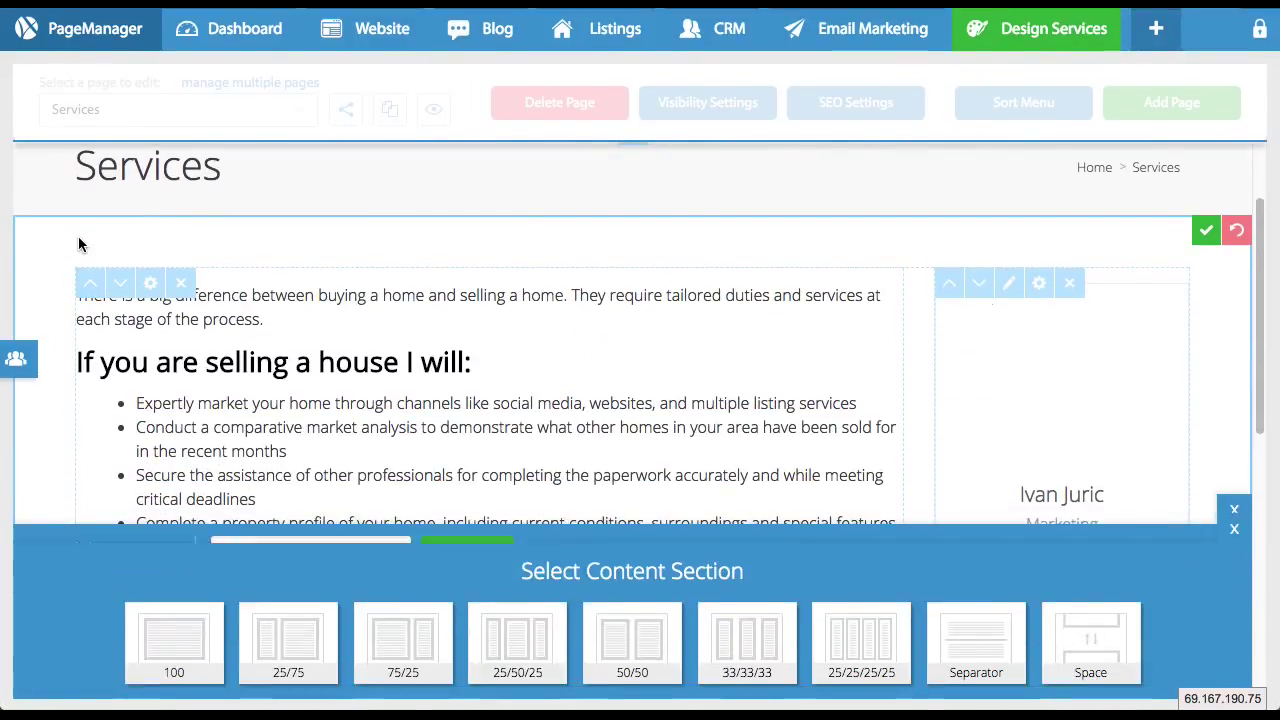
left_click(175, 622)
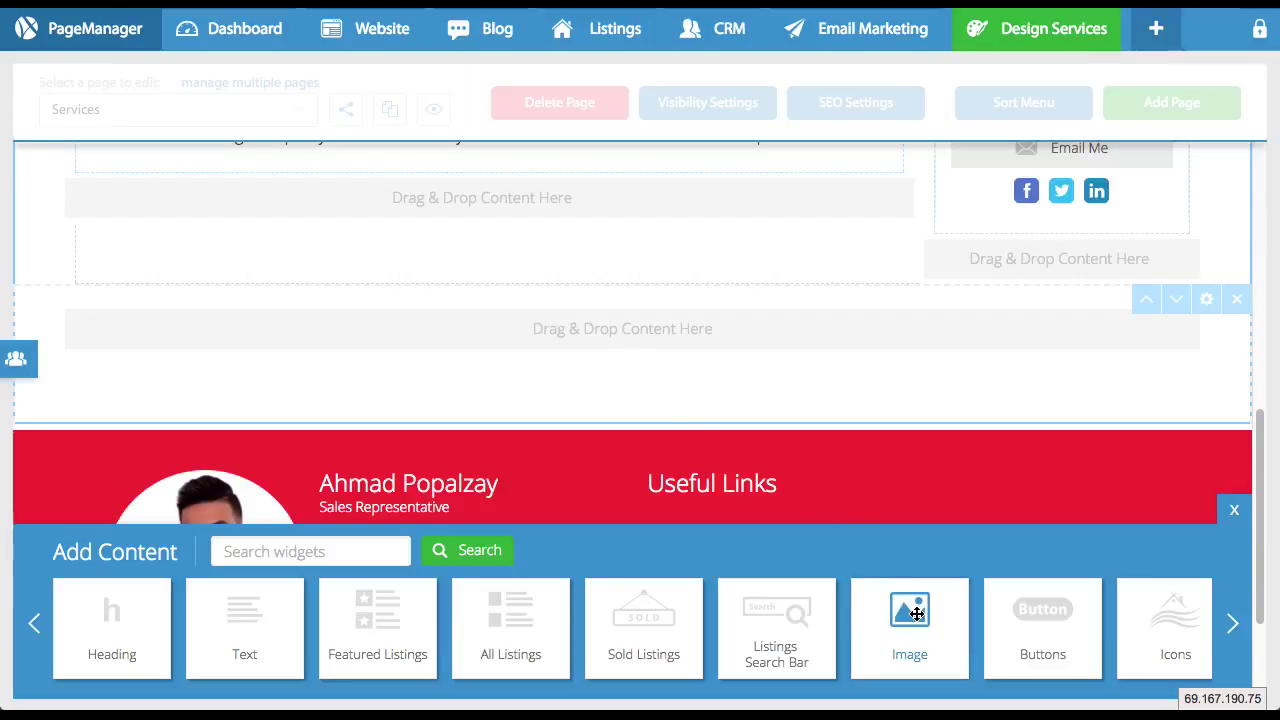
Step: Place an Image widget in the empty full-width sub section and upload Toronto.jpg from the Downloads folder into it
left_click_drag(917, 614, 801, 316)
left_click_drag(540, 236, 720, 234)
left_click(724, 236)
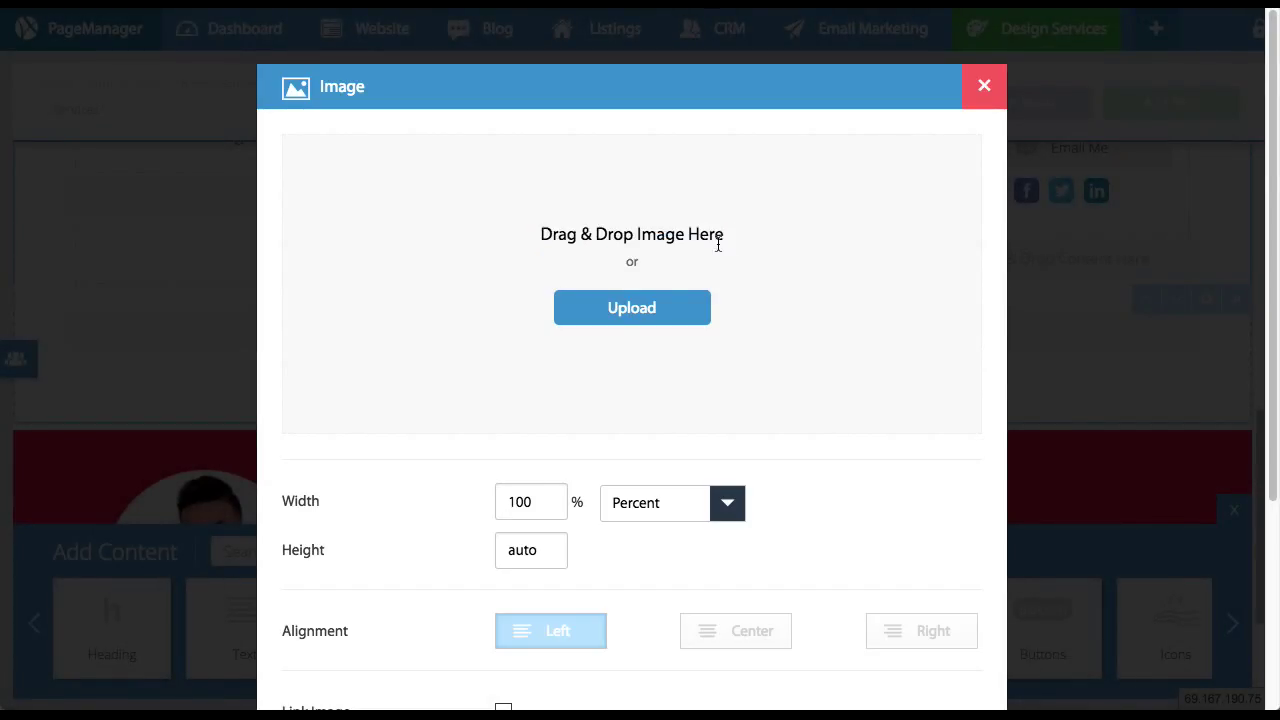
left_click(659, 310)
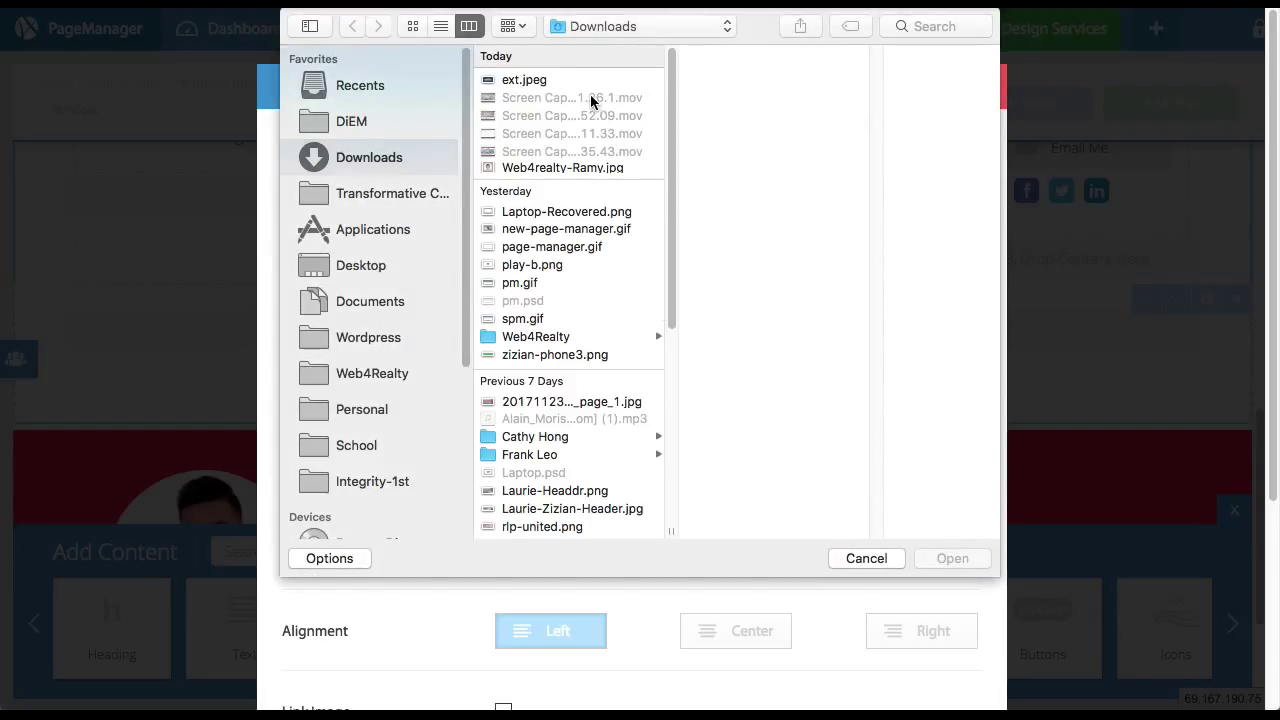
scroll(574, 93, "down", 10)
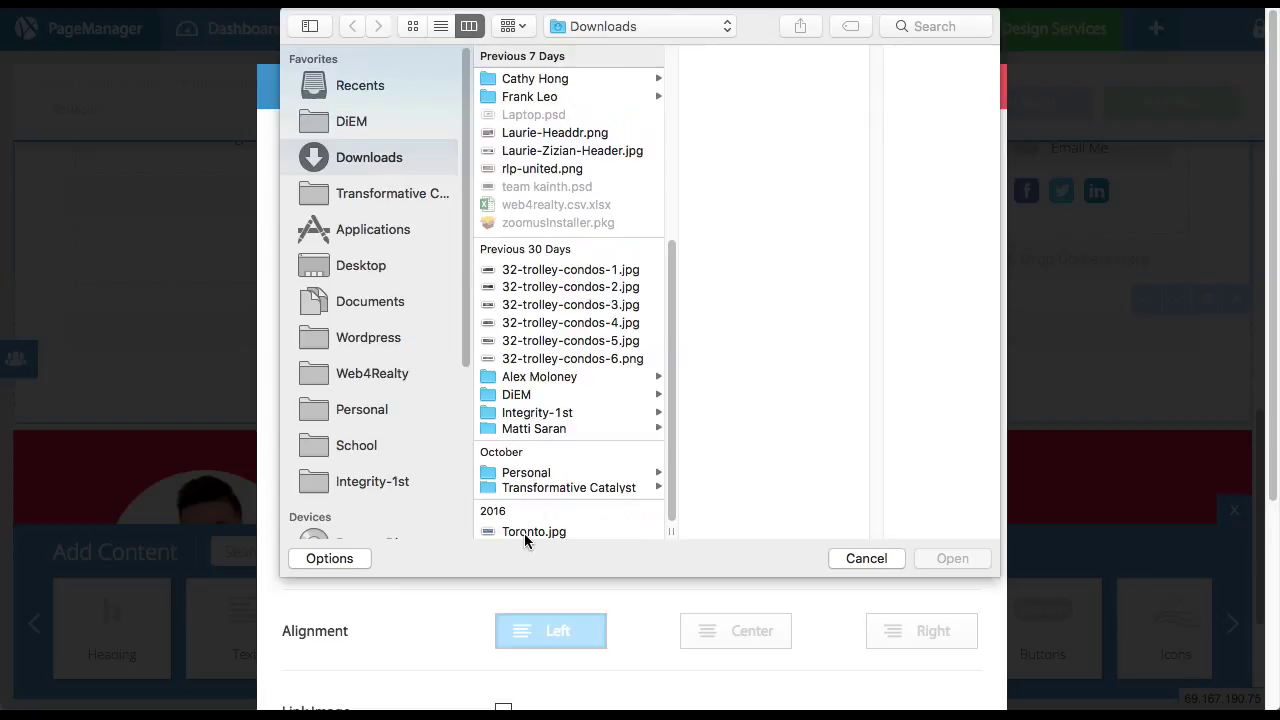
left_click(524, 532)
double_click(524, 532)
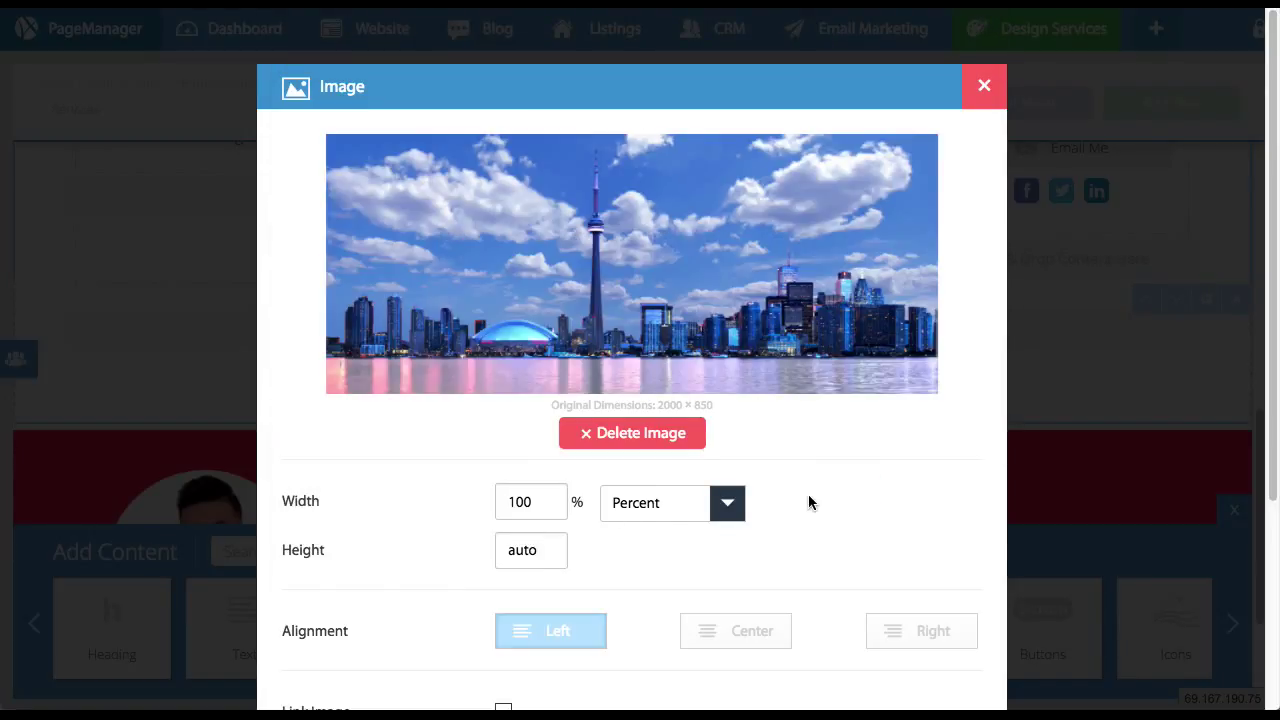
Step: Set the image's width to 100 percent and its alignment to Center
scroll(812, 250, "down", 2)
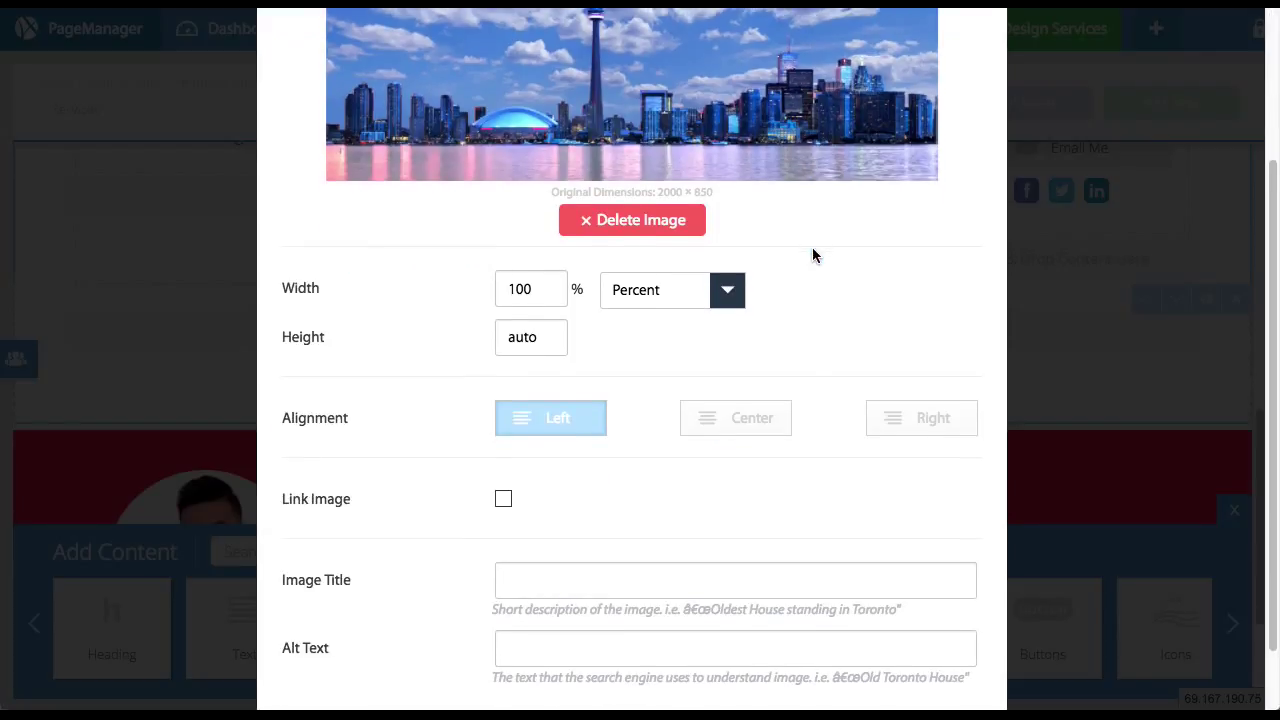
scroll(683, 334, "down", 1)
scroll(666, 326, "up", 2)
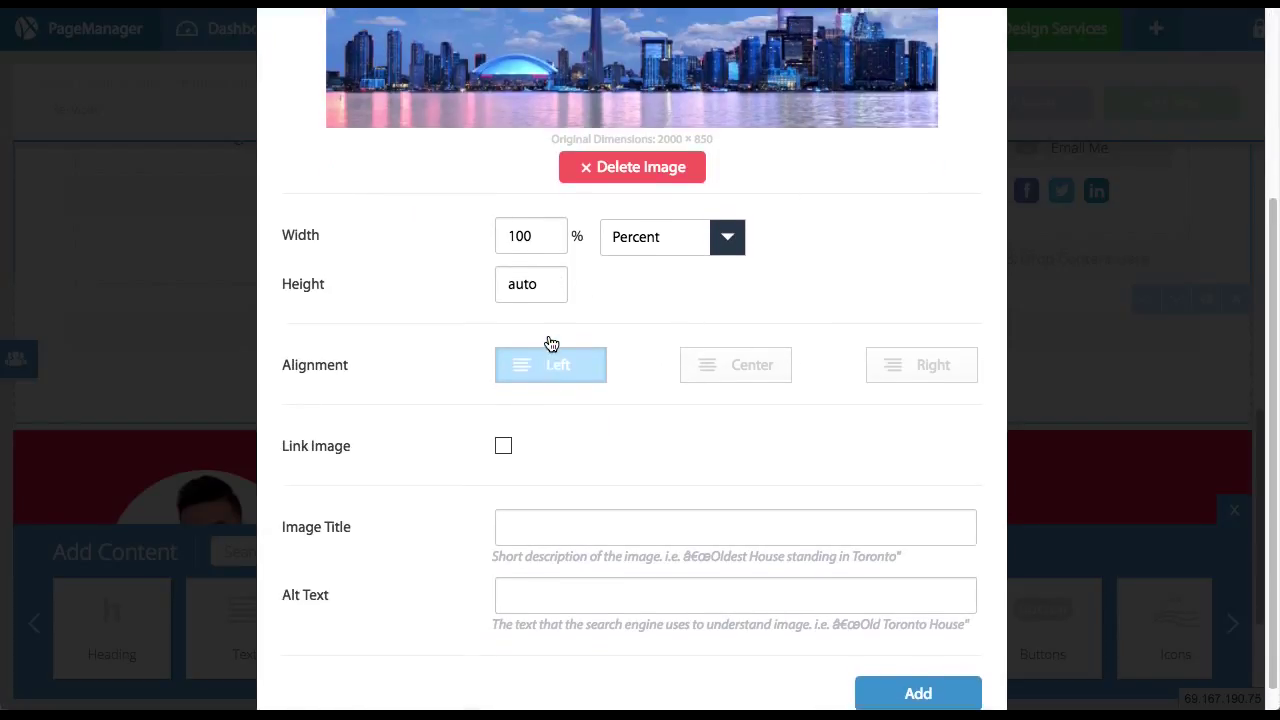
left_click(520, 362)
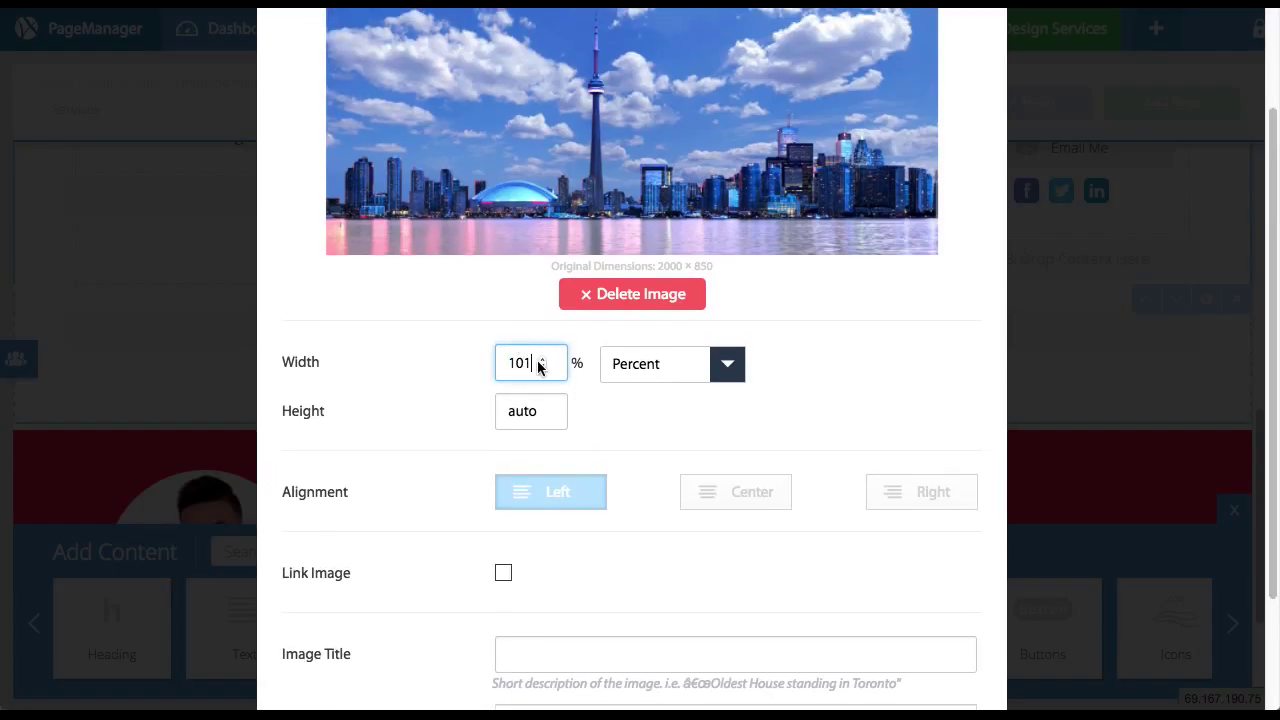
left_click(542, 367)
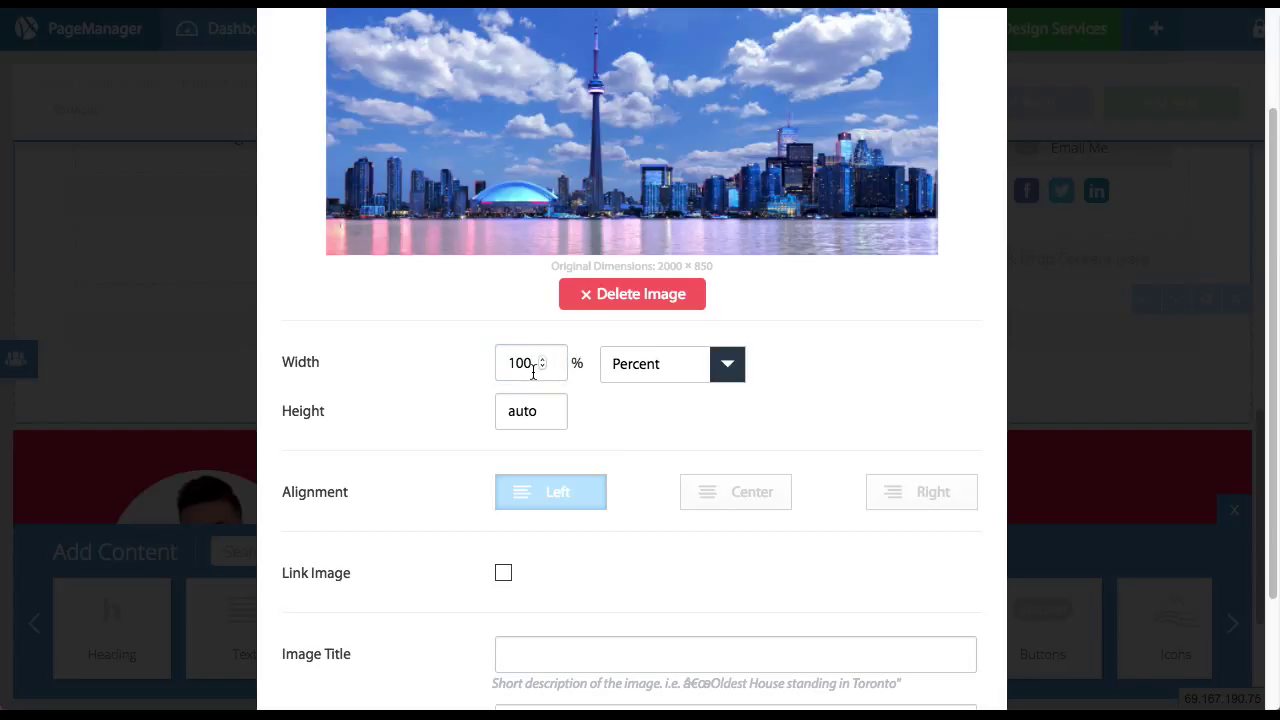
scroll(590, 420, "down", 3)
triple_click(329, 357)
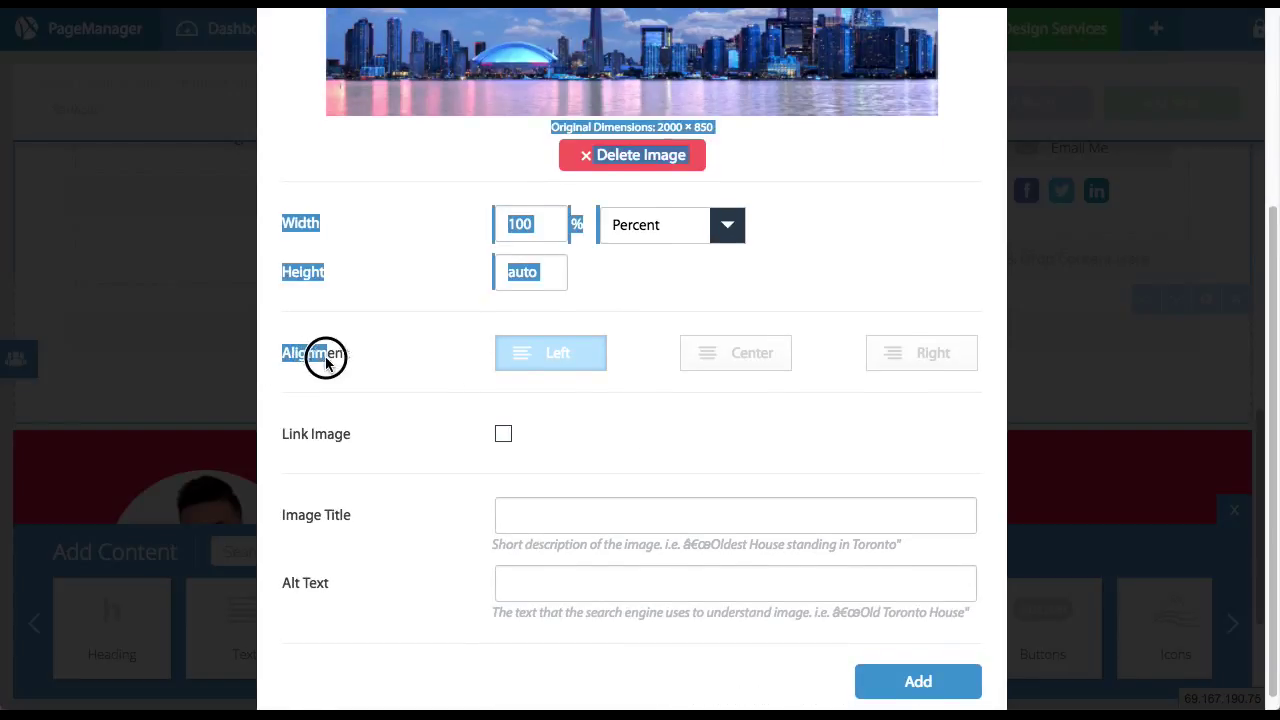
left_click(762, 268)
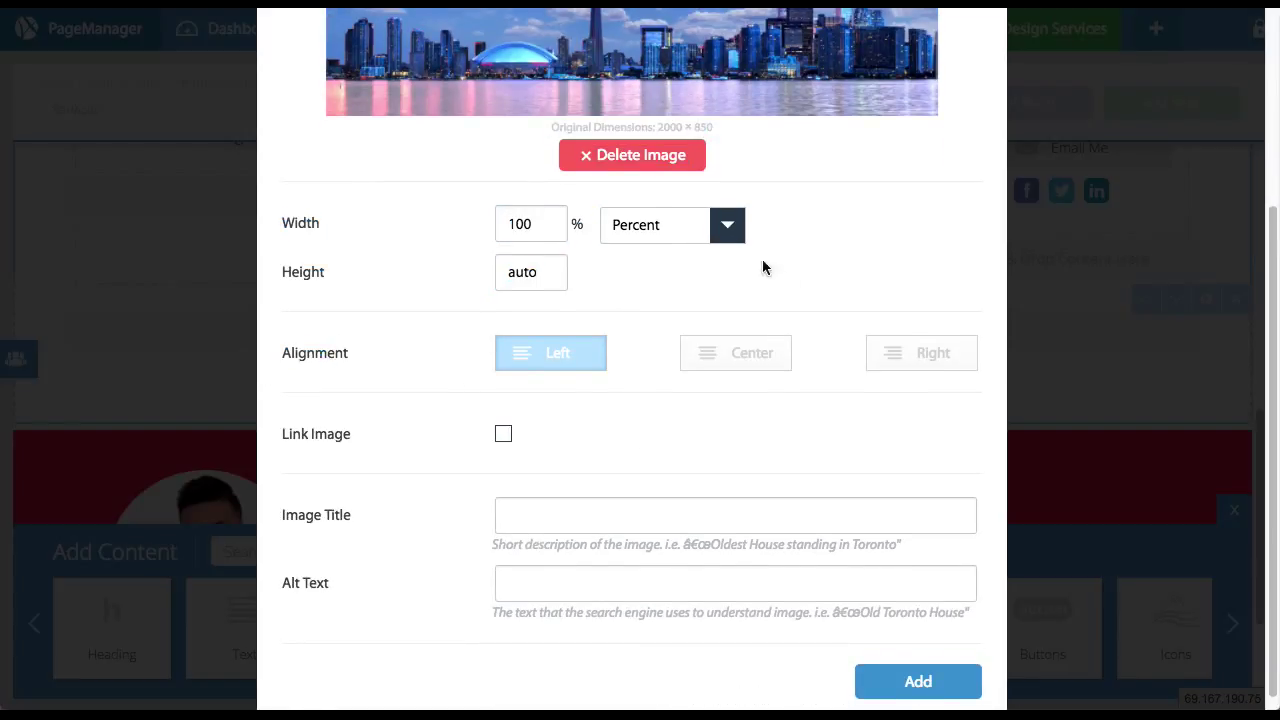
left_click(720, 361)
scroll(699, 382, "down", 1)
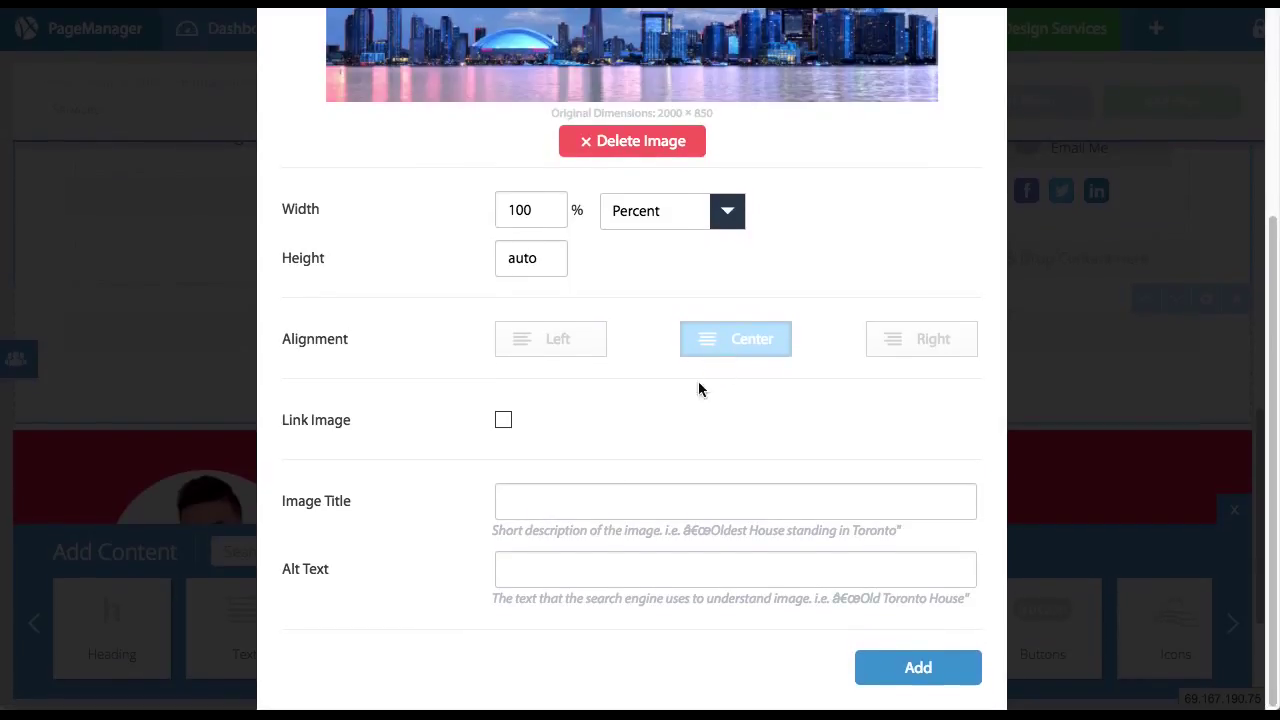
Step: Enter "Toronto Skyline" as both the image title and the alt text
left_click(564, 504)
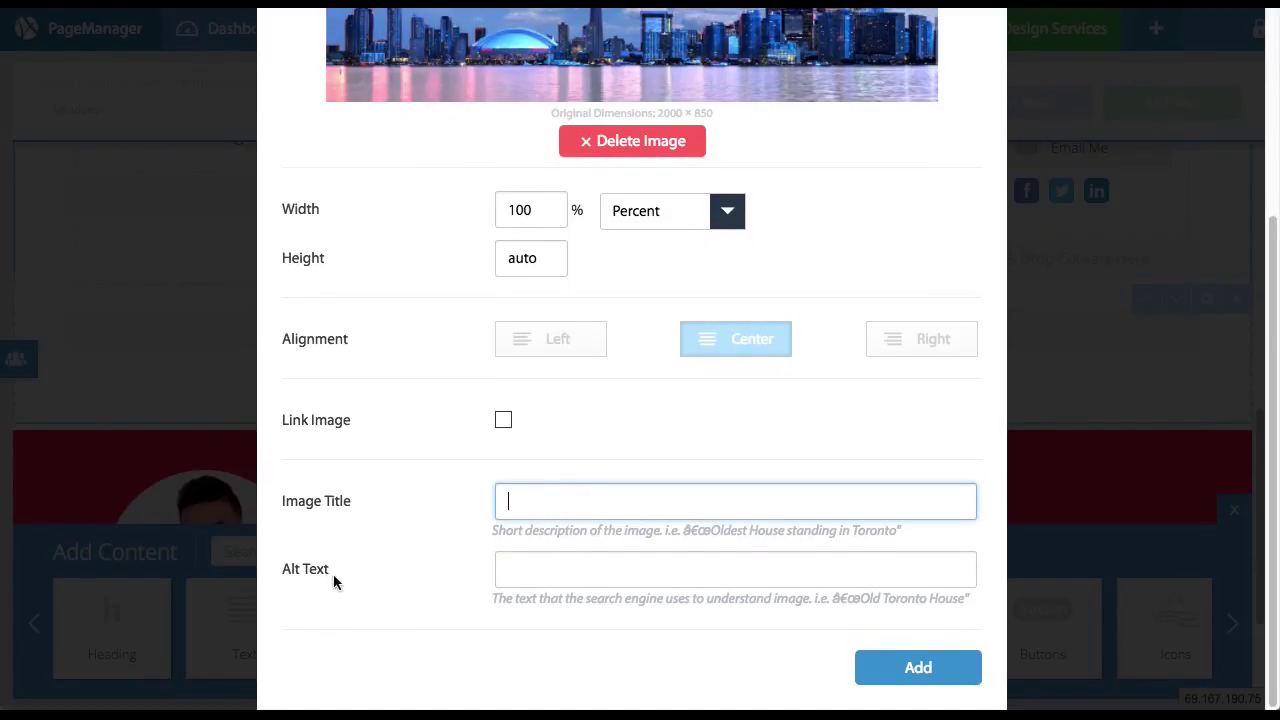
left_click(528, 580)
left_click(554, 497)
left_click(510, 569)
type("TORO")
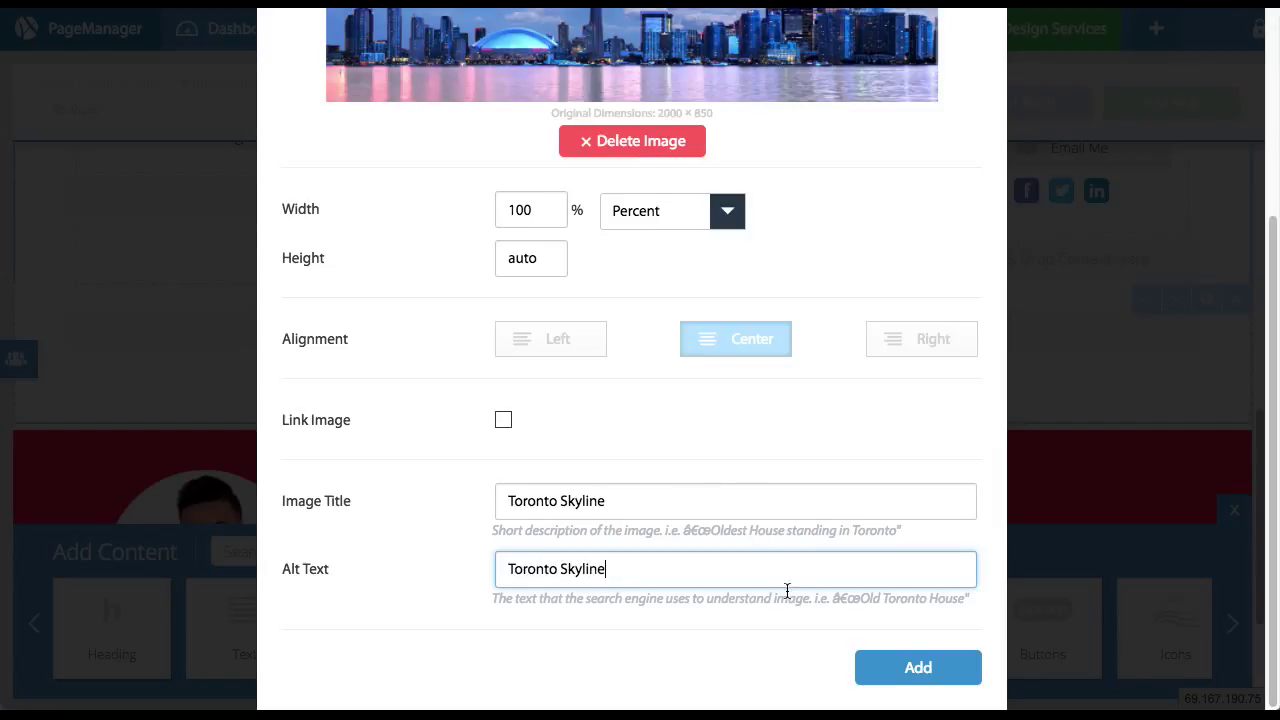
Step: Add the configured image to the sub section, leaving it without a link
scroll(796, 577, "up", 1)
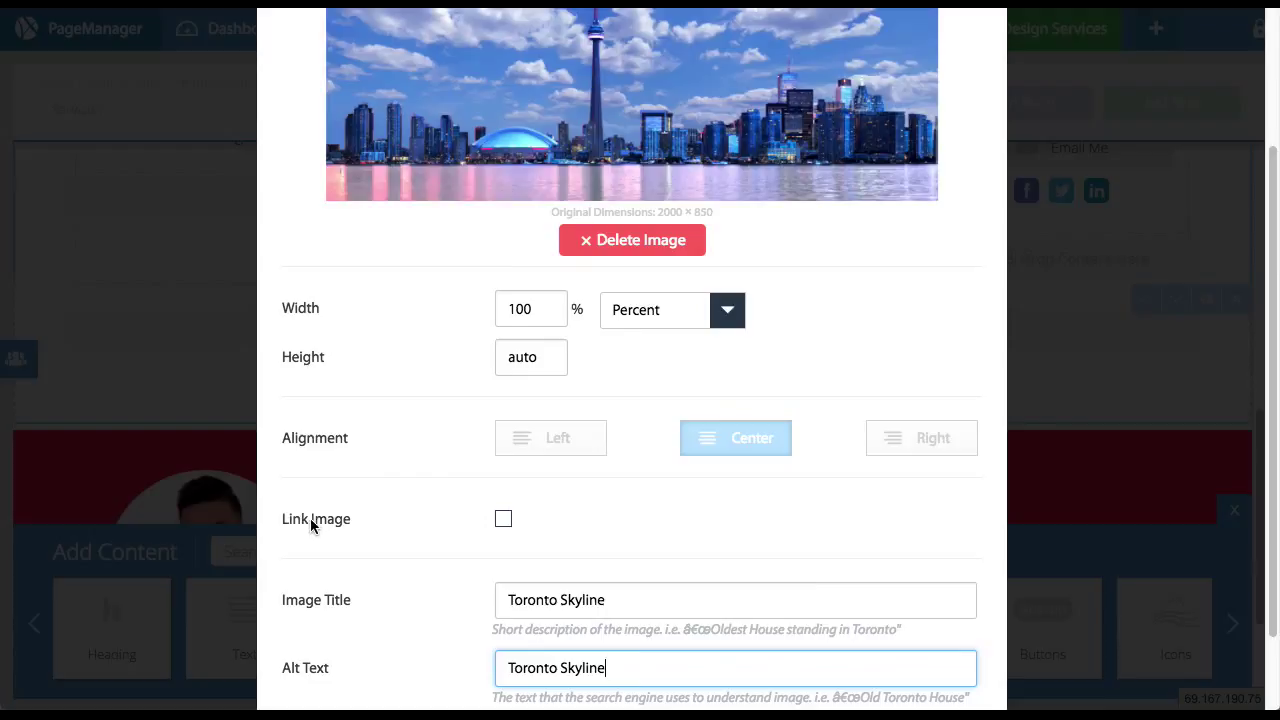
left_click_drag(277, 523, 346, 526)
left_click(351, 522)
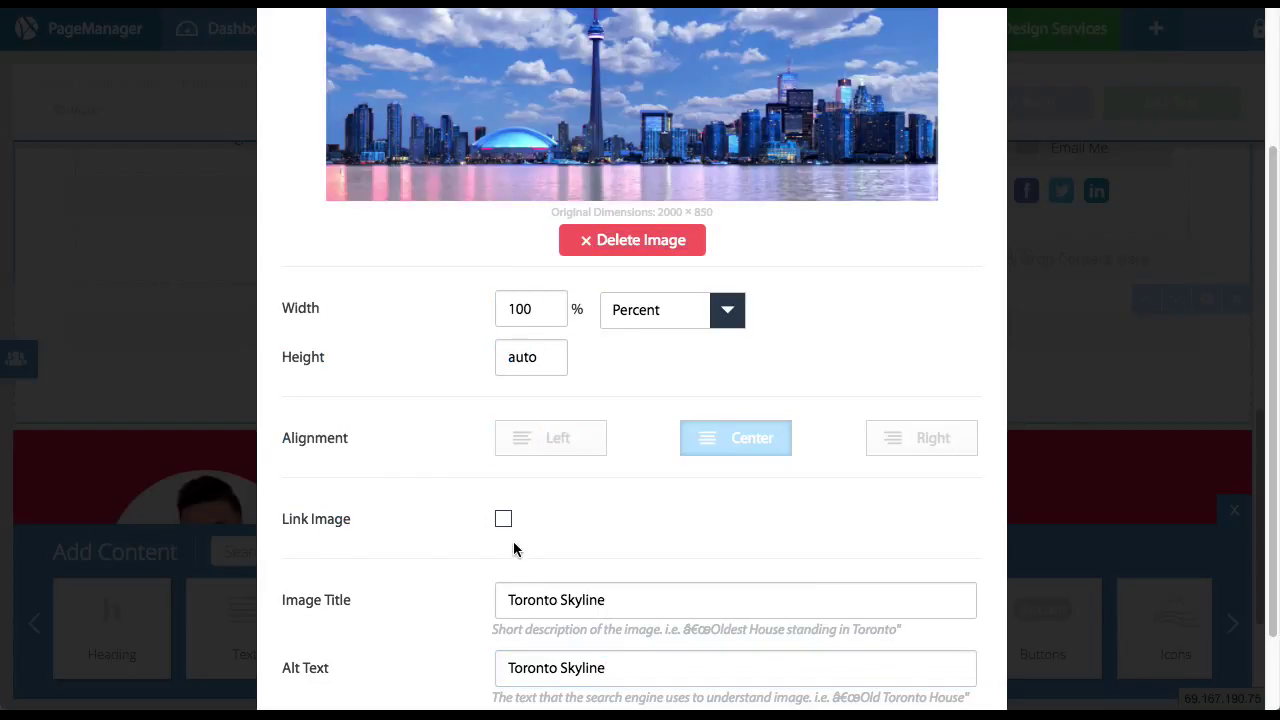
scroll(511, 526, "up", 2)
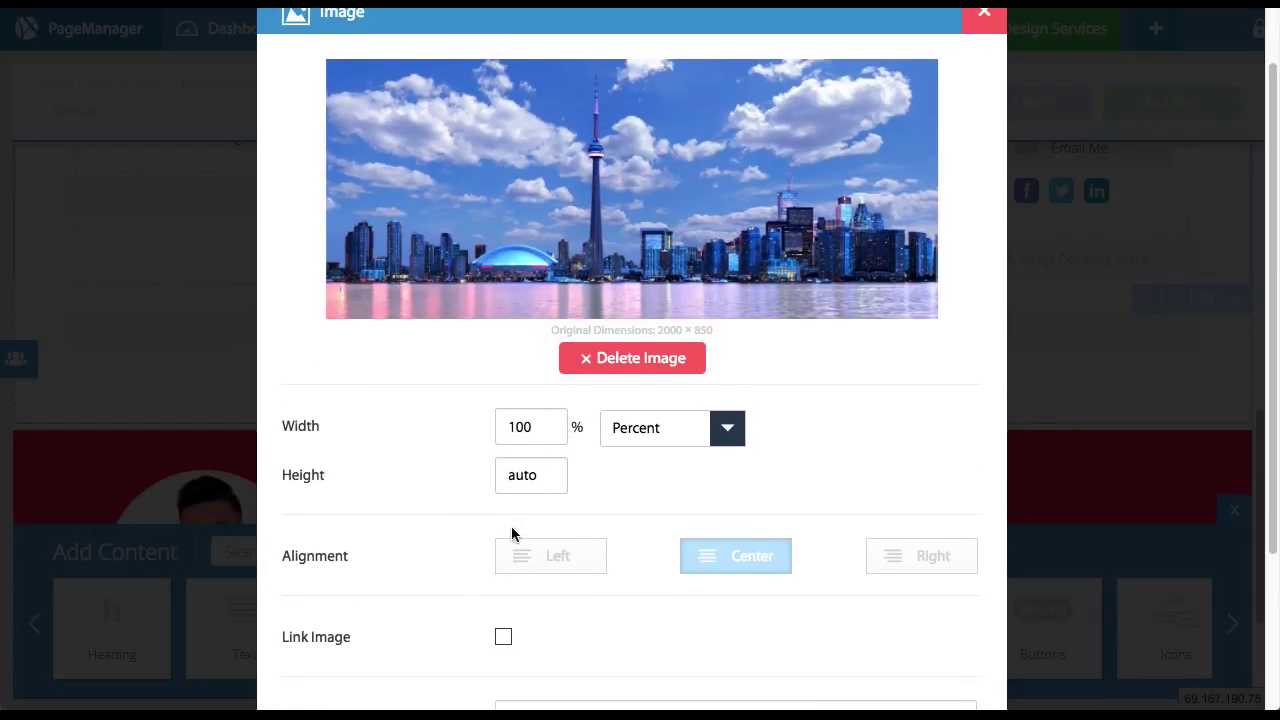
scroll(511, 526, "down", 3)
left_click(917, 666)
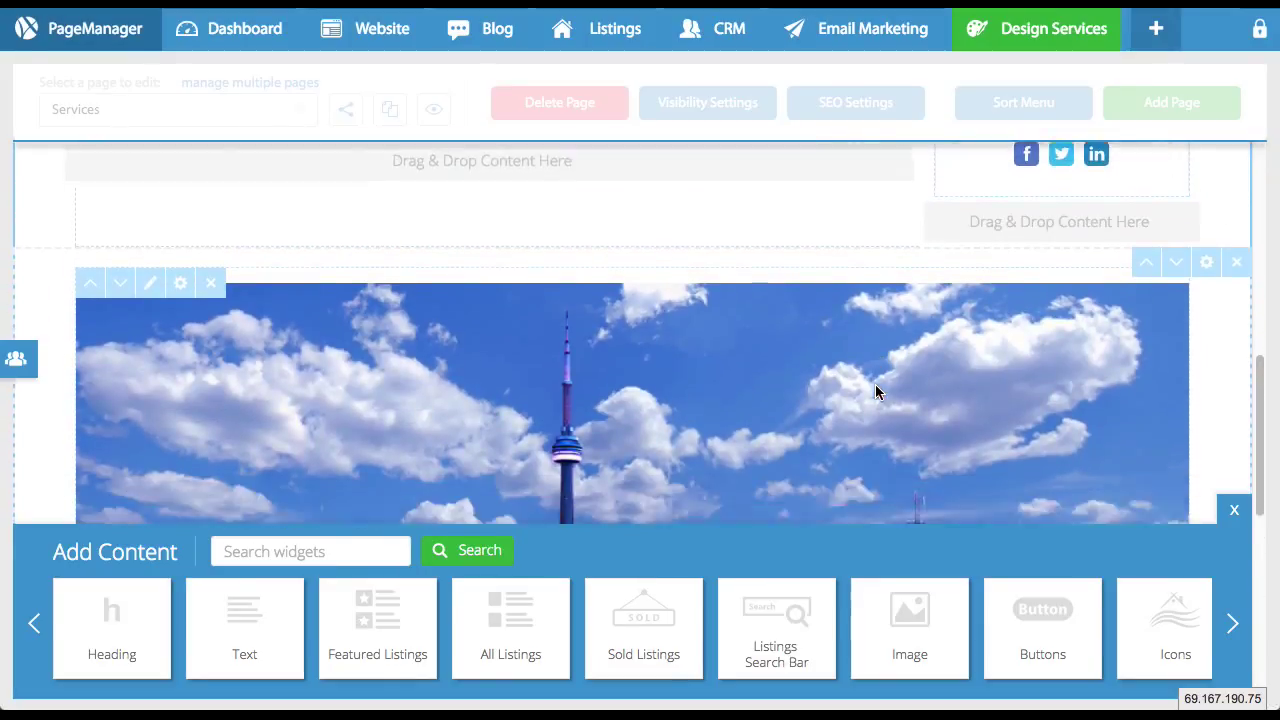
Step: Open the Toronto skyline image's settings and turn on its image link
scroll(700, 370, "up", 1)
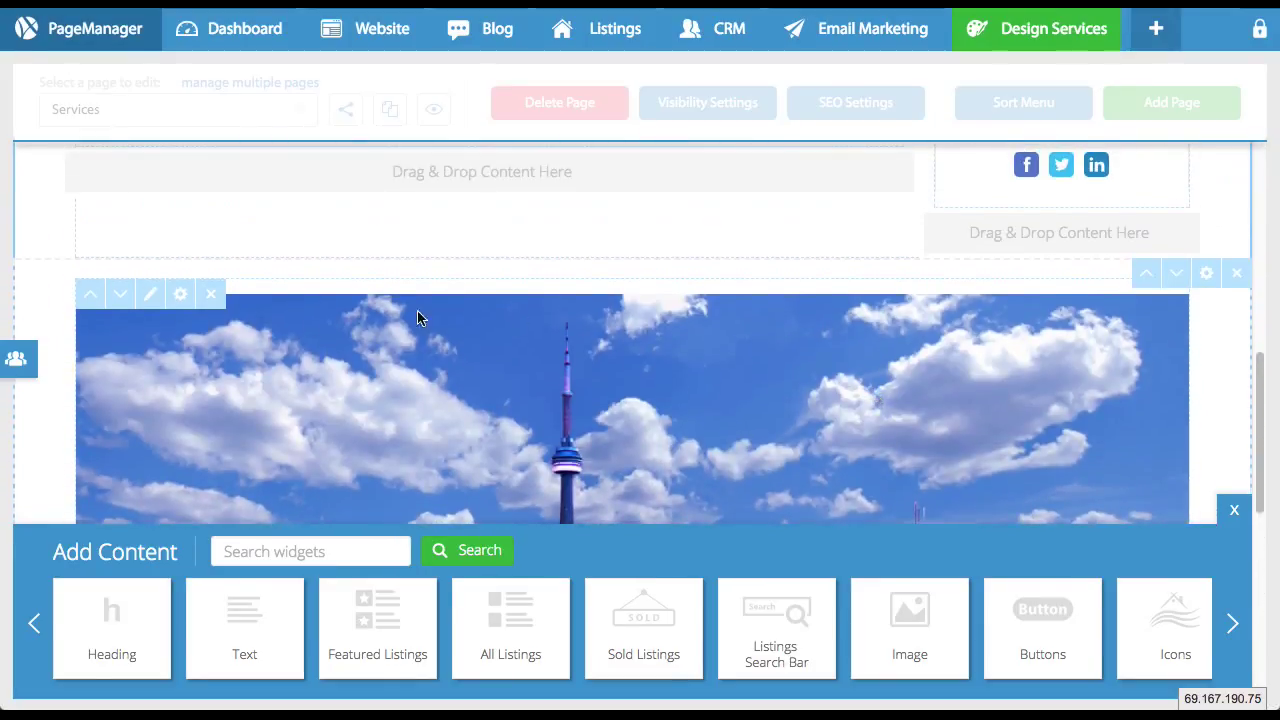
left_click(153, 300)
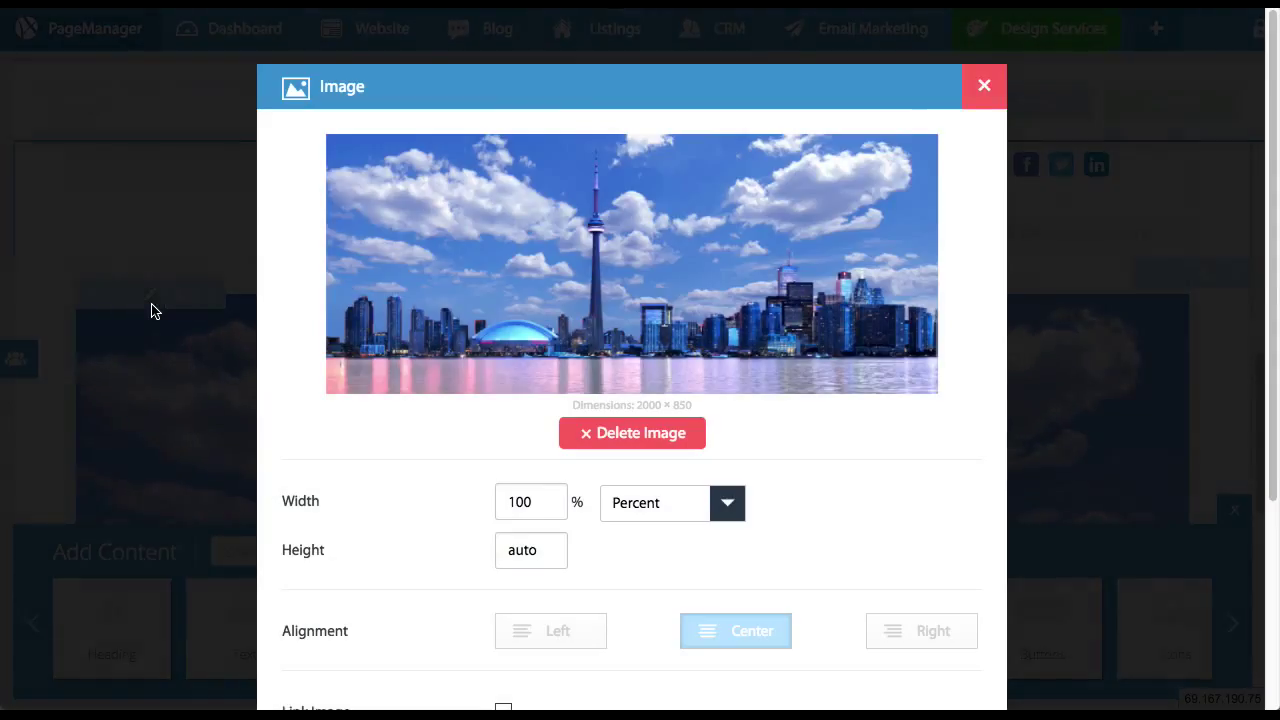
scroll(585, 350, "down", 3)
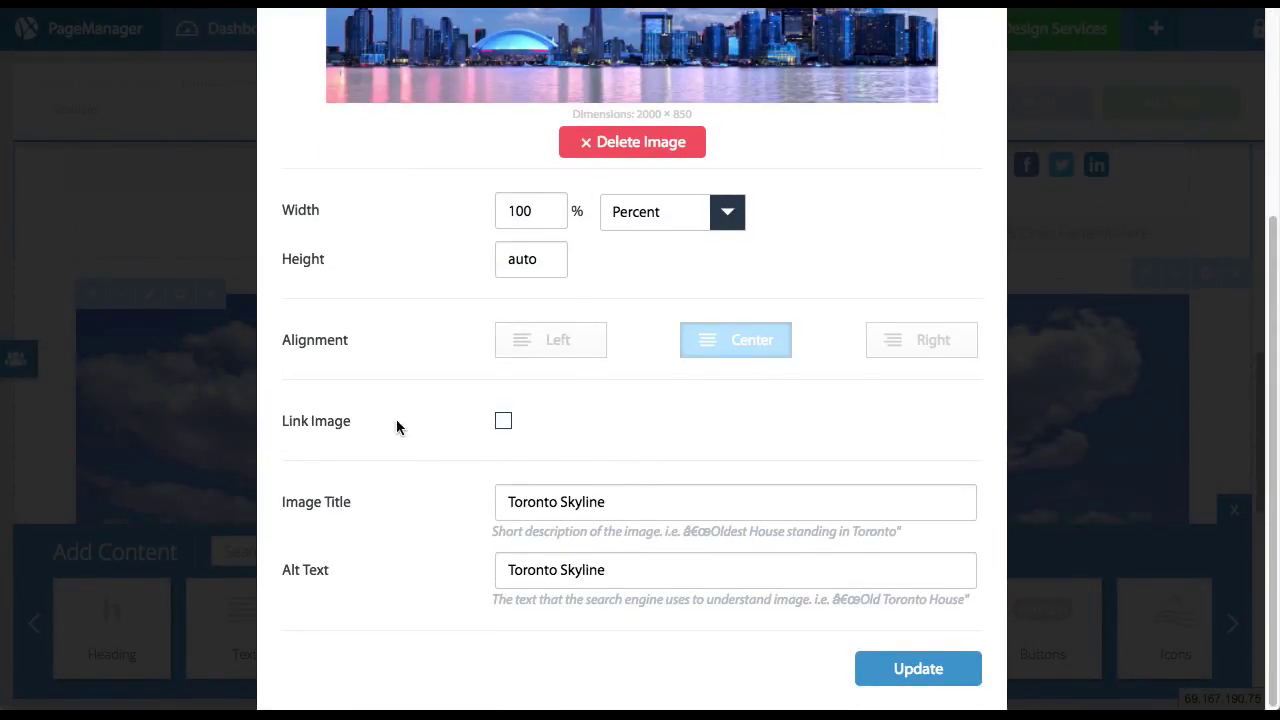
left_click(503, 421)
scroll(555, 430, "down", 1)
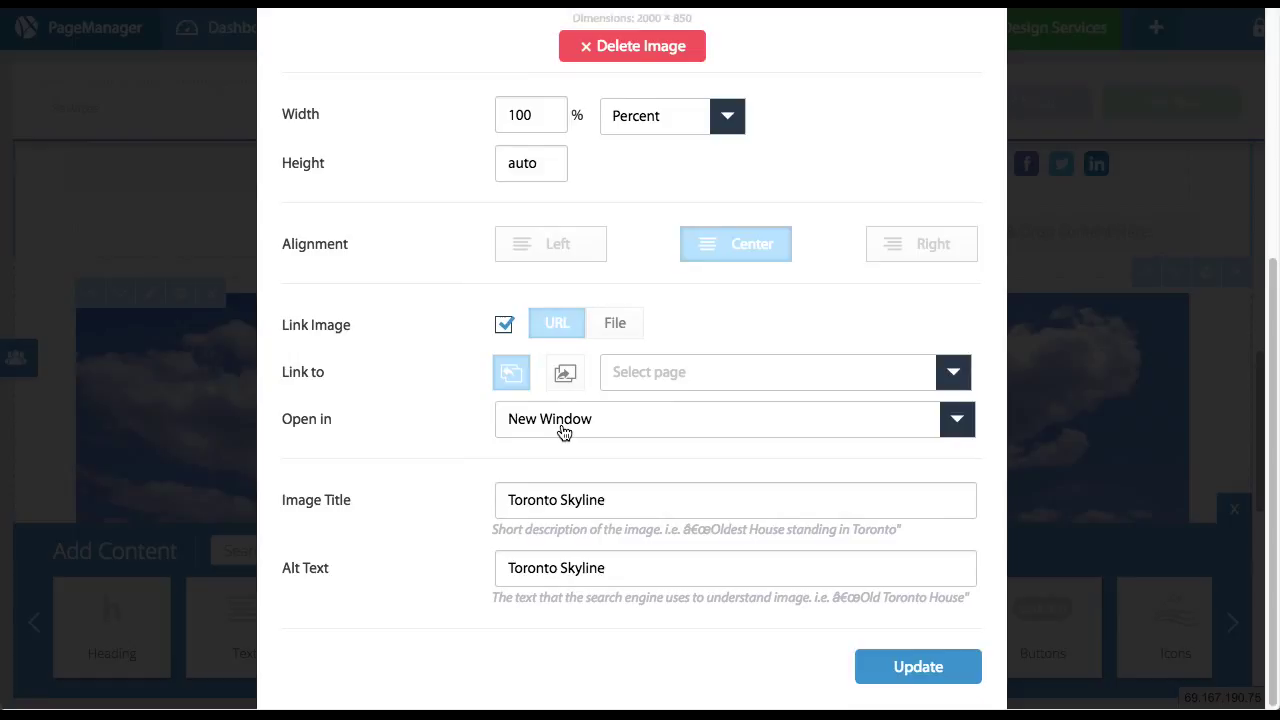
Step: Set the image link's target to the internal Buyer's Guide page
left_click(651, 380)
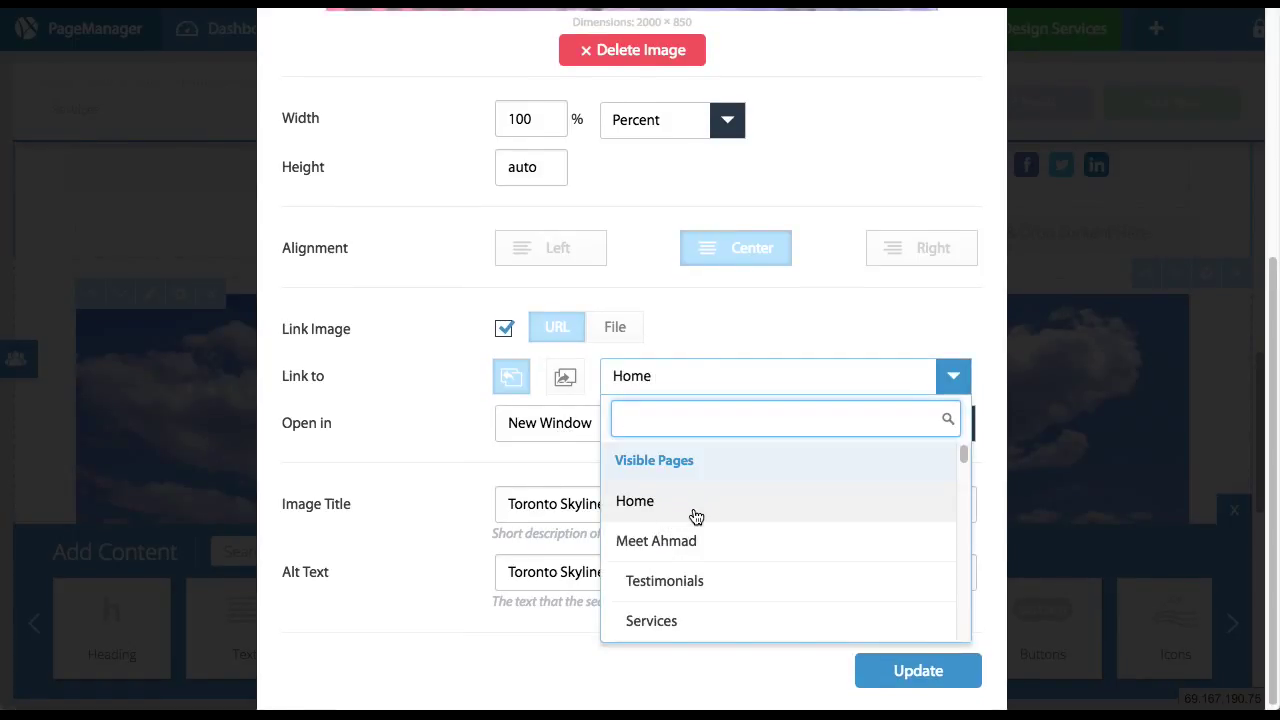
scroll(696, 516, "down", 5)
scroll(696, 516, "up", 2)
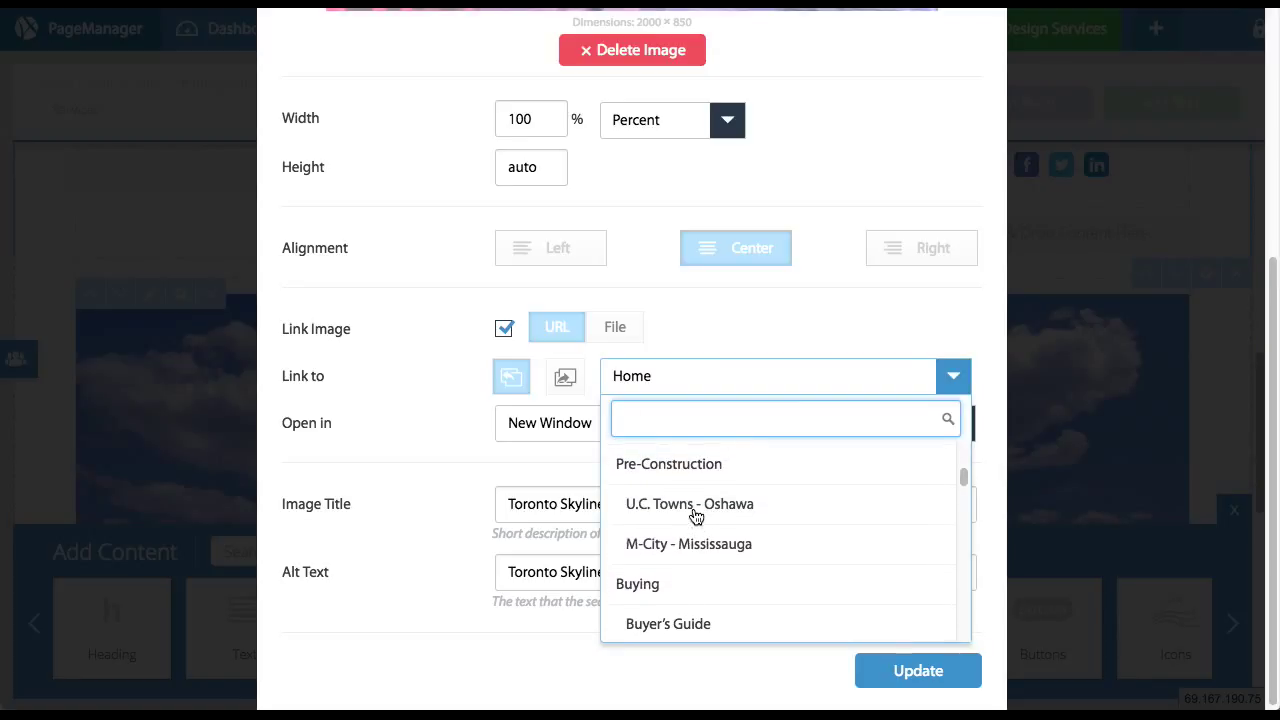
scroll(696, 516, "down", 2)
left_click(688, 546)
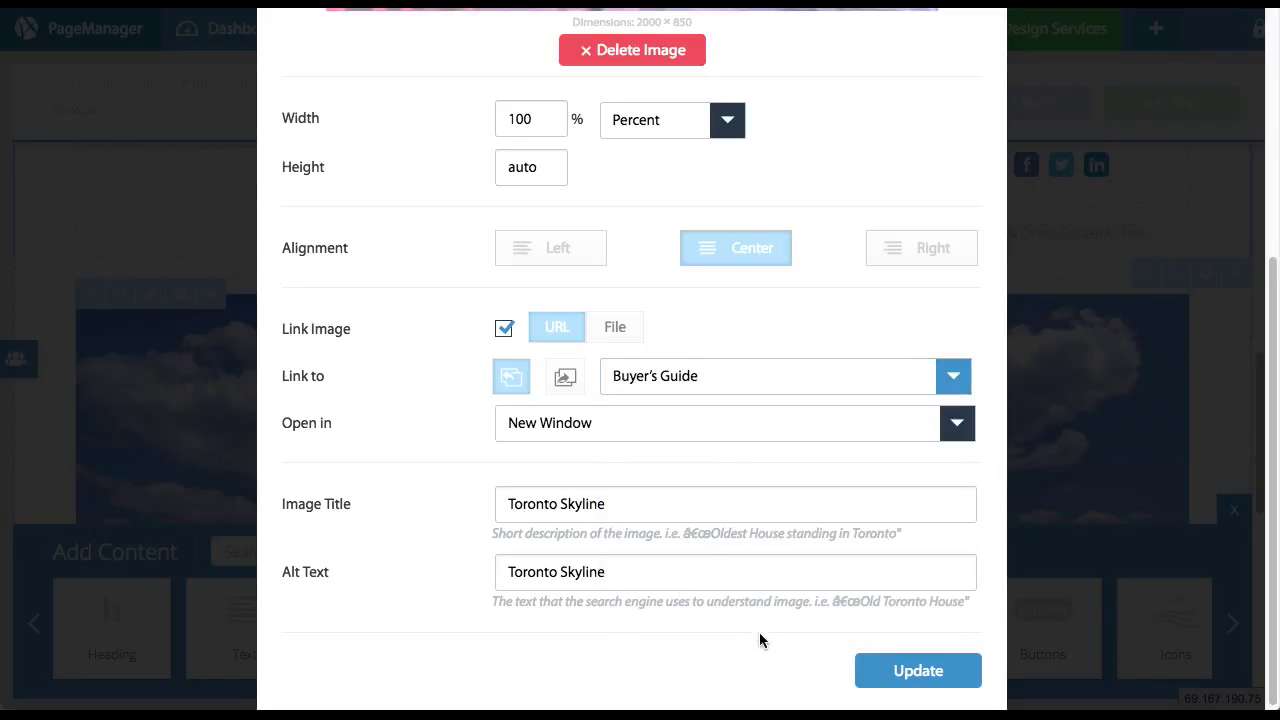
Step: Set the image link to open in the same window
left_click(556, 423)
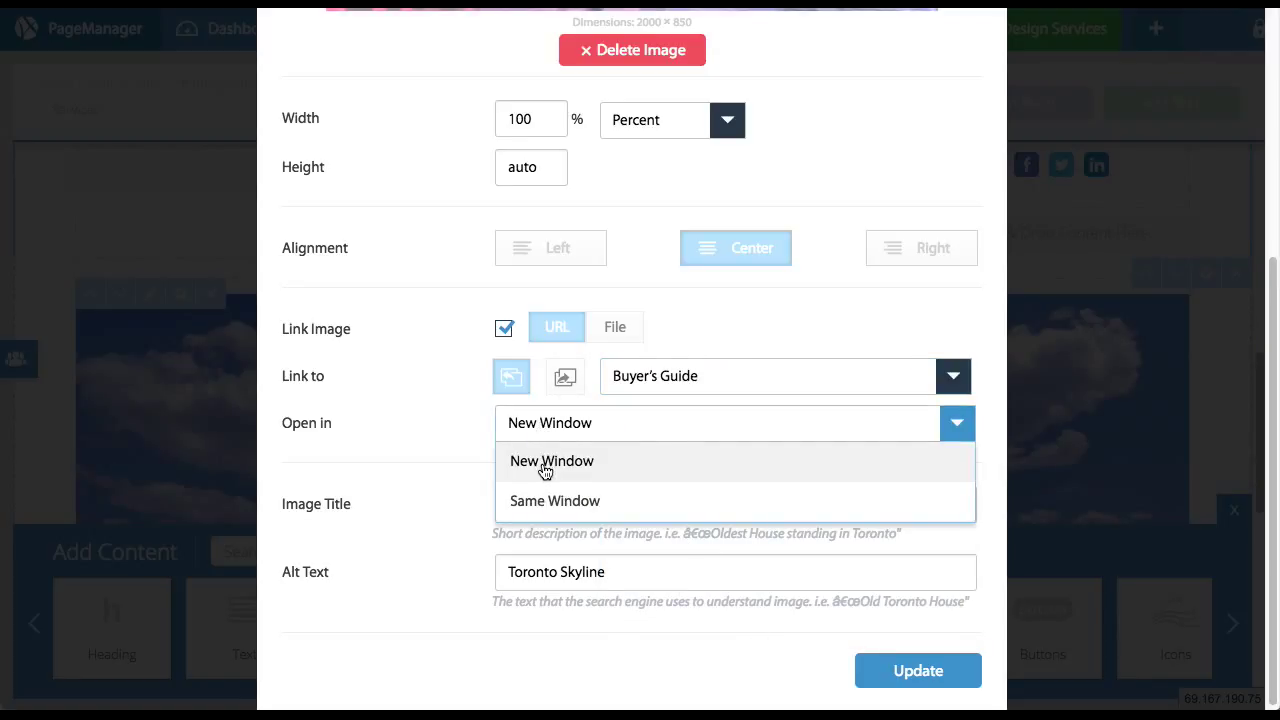
left_click(549, 500)
left_click(690, 386)
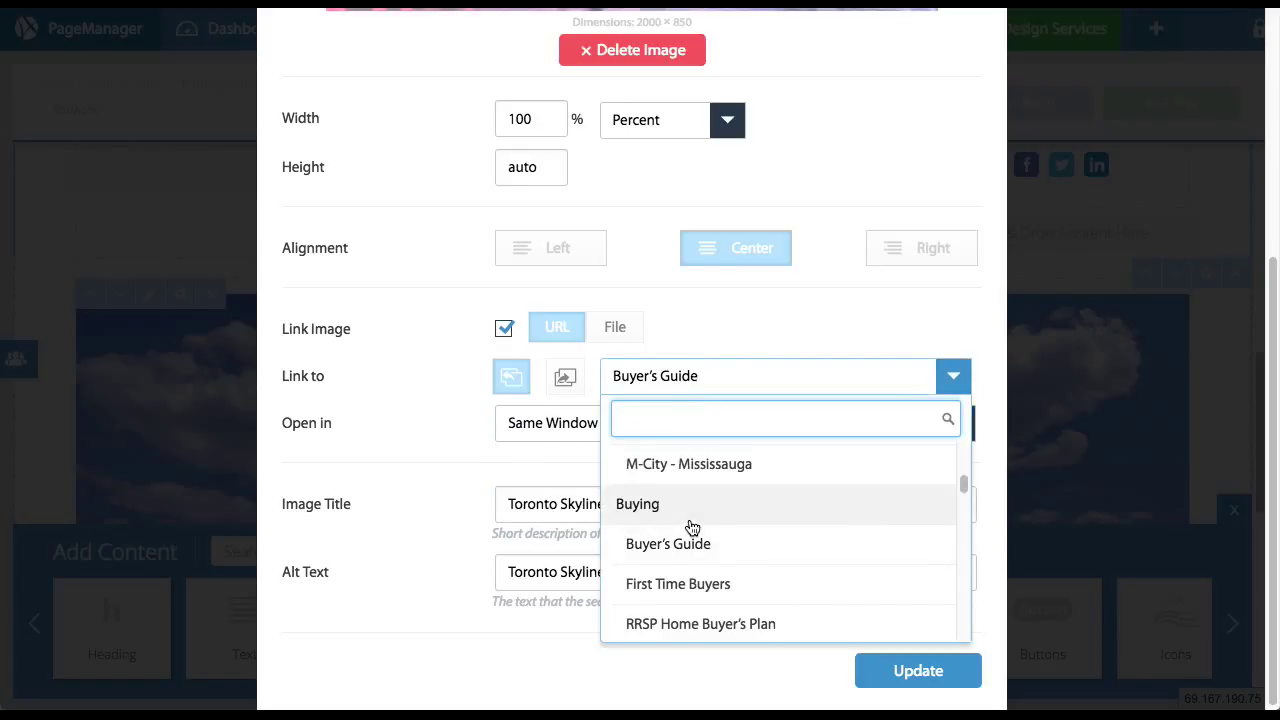
scroll(692, 527, "up", 5)
left_click(503, 451)
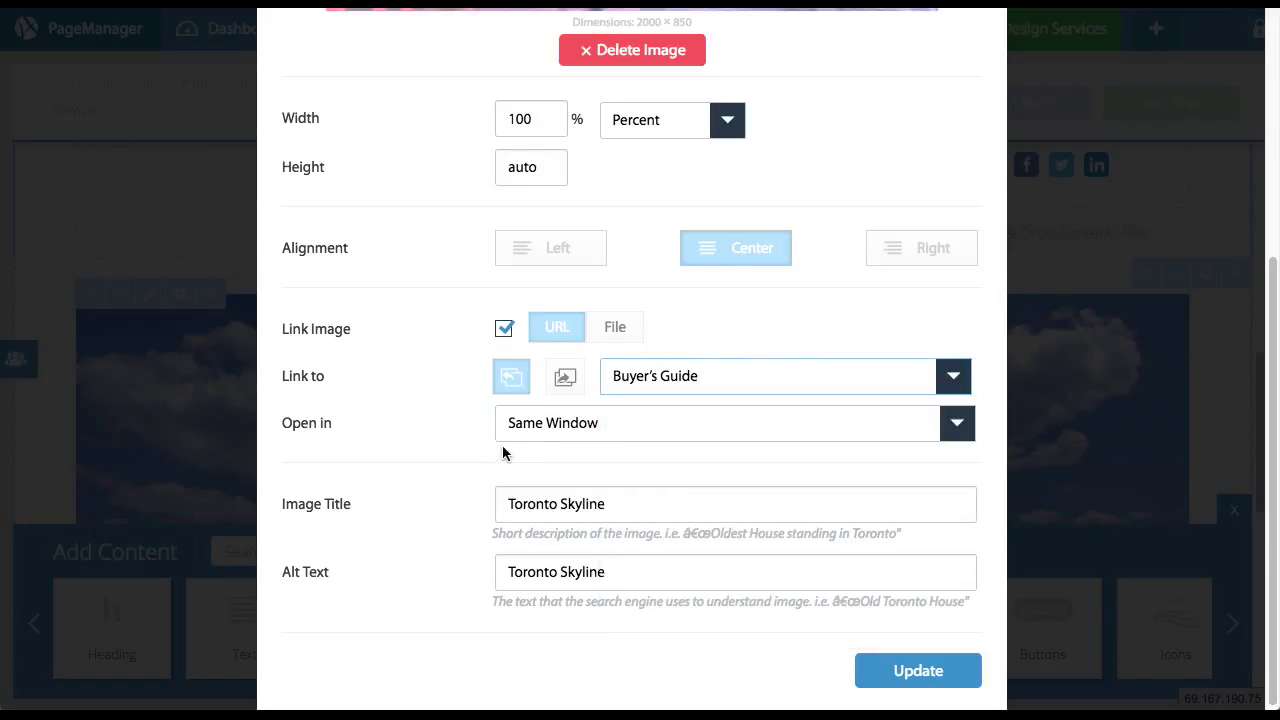
Step: Try the external web address and file upload options for the image link
left_click(574, 379)
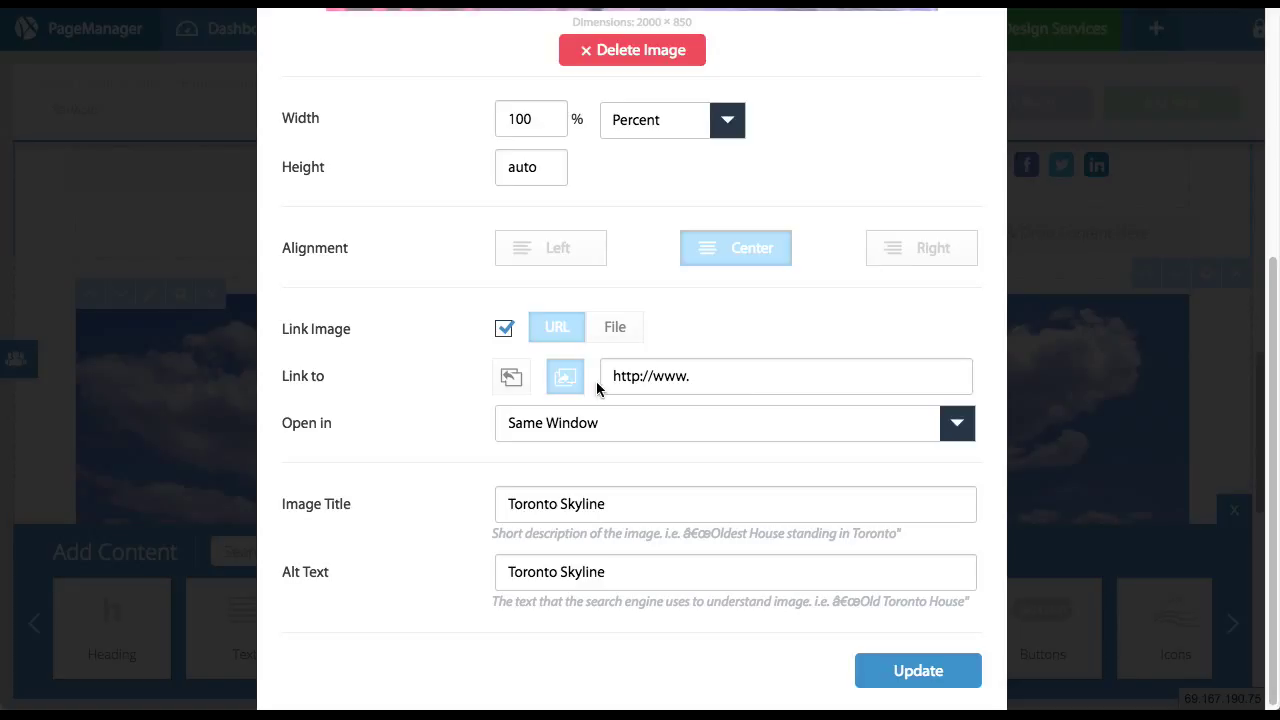
left_click(623, 326)
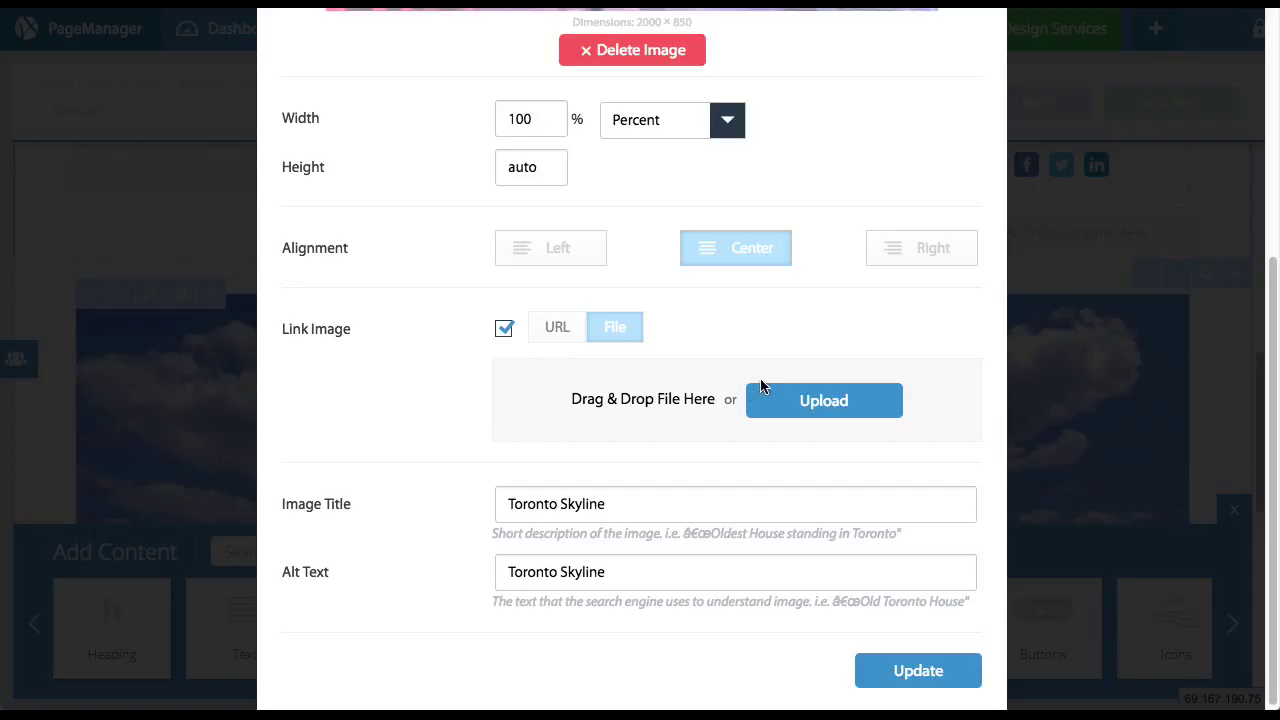
scroll(660, 357, "up", 4)
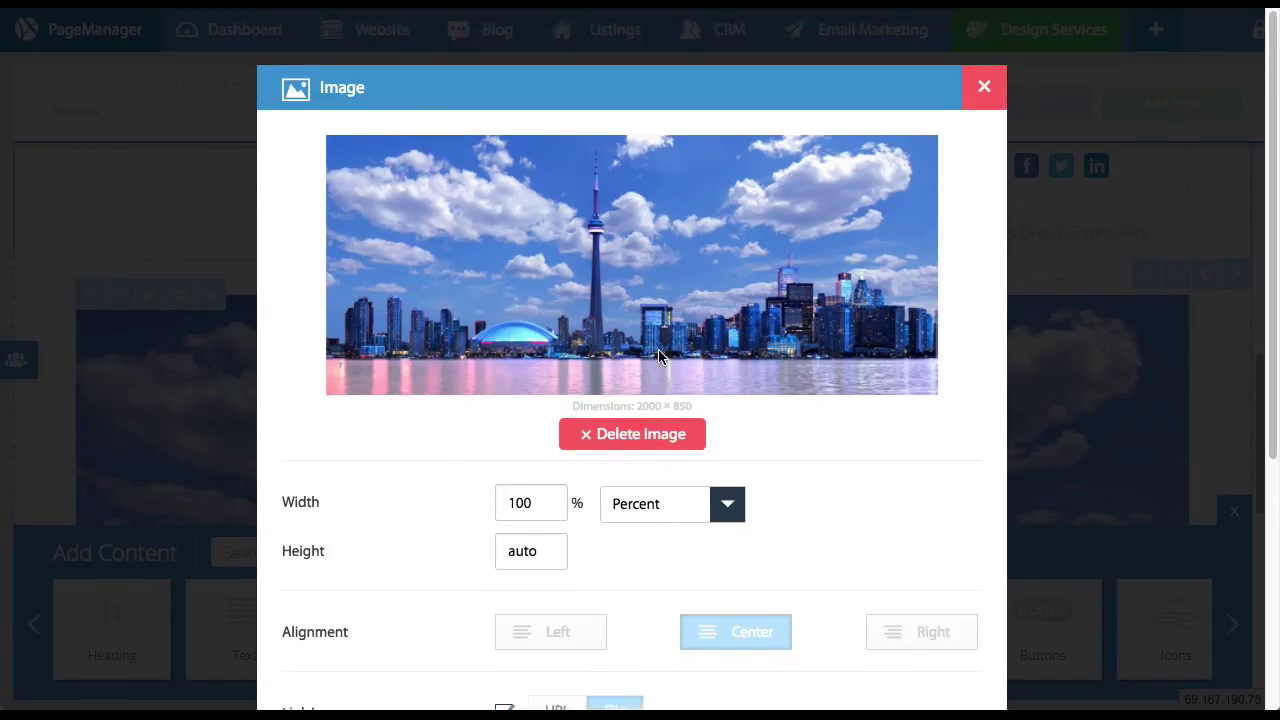
scroll(660, 357, "down", 3)
left_click(565, 390)
scroll(565, 390, "down", 1)
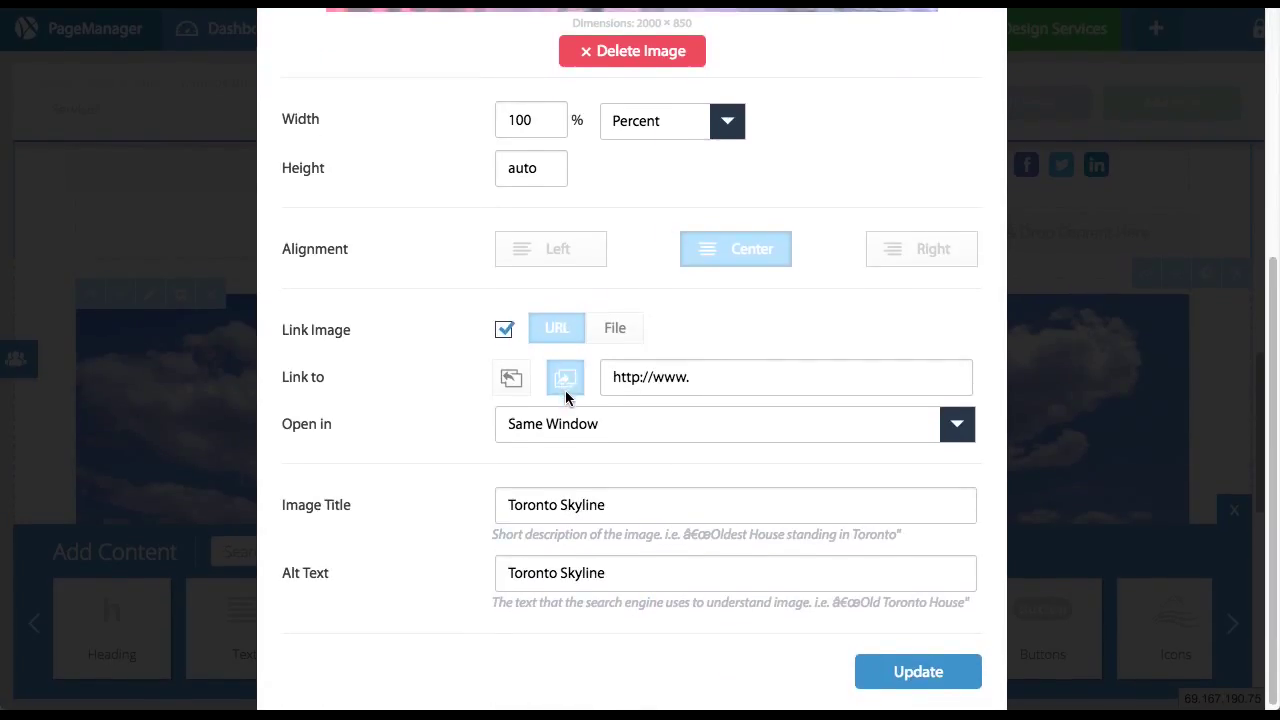
Step: Link the skyline image to the internal Toronto Properties page, update it and save the section's changes
left_click(512, 379)
left_click(655, 381)
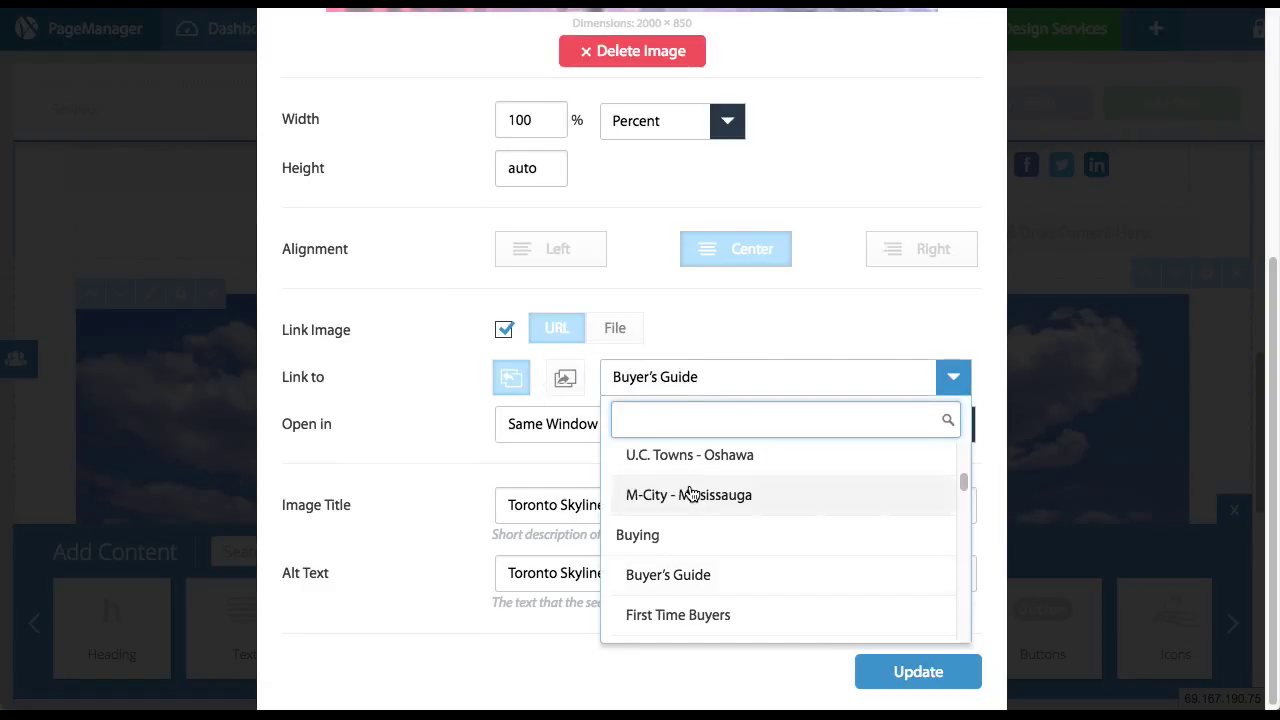
scroll(689, 491, "down", 5)
type("toro")
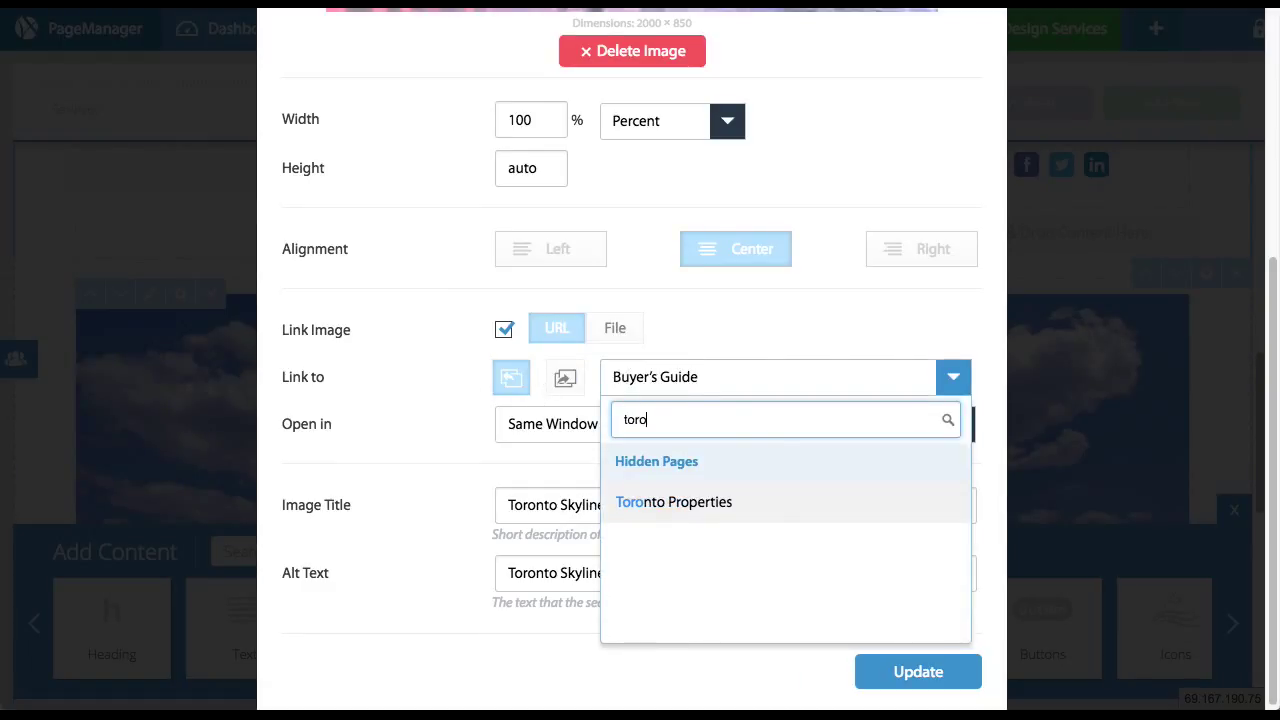
left_click(716, 505)
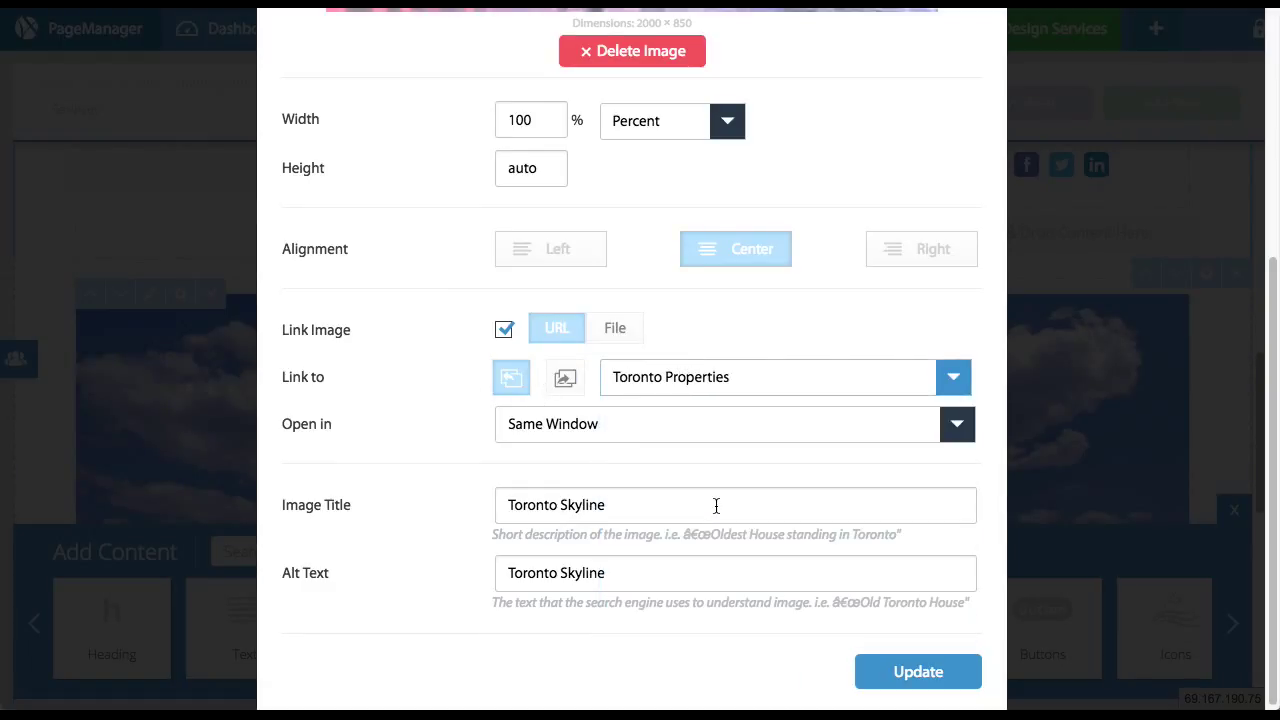
left_click(929, 673)
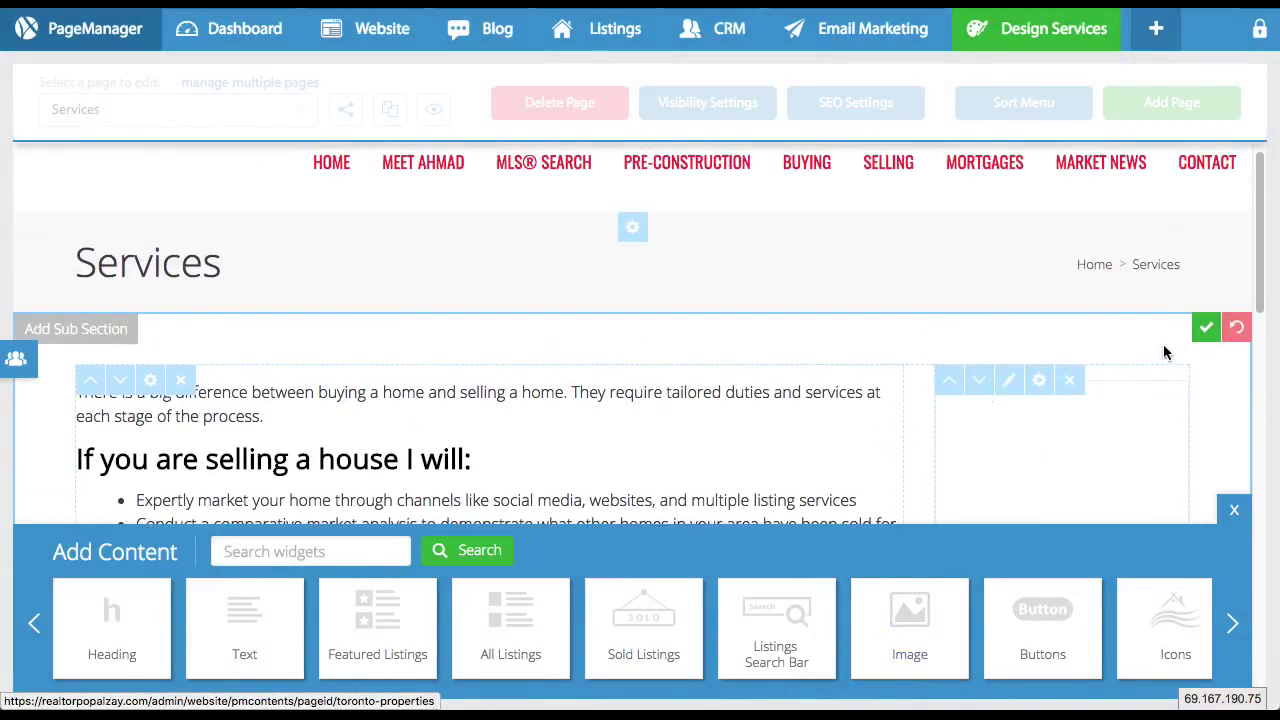
left_click(1204, 325)
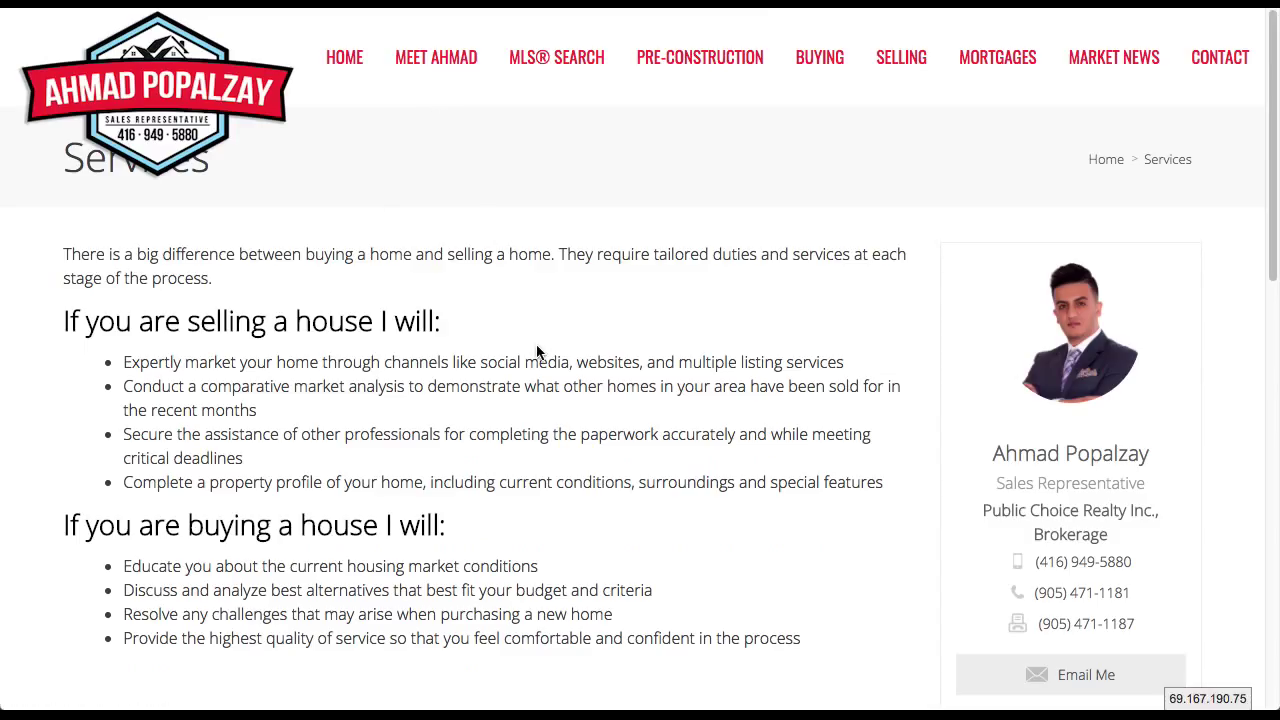
Step: Test the skyline image's link on the live Services page and look through the linked Toronto Properties listings
scroll(537, 352, "down", 6)
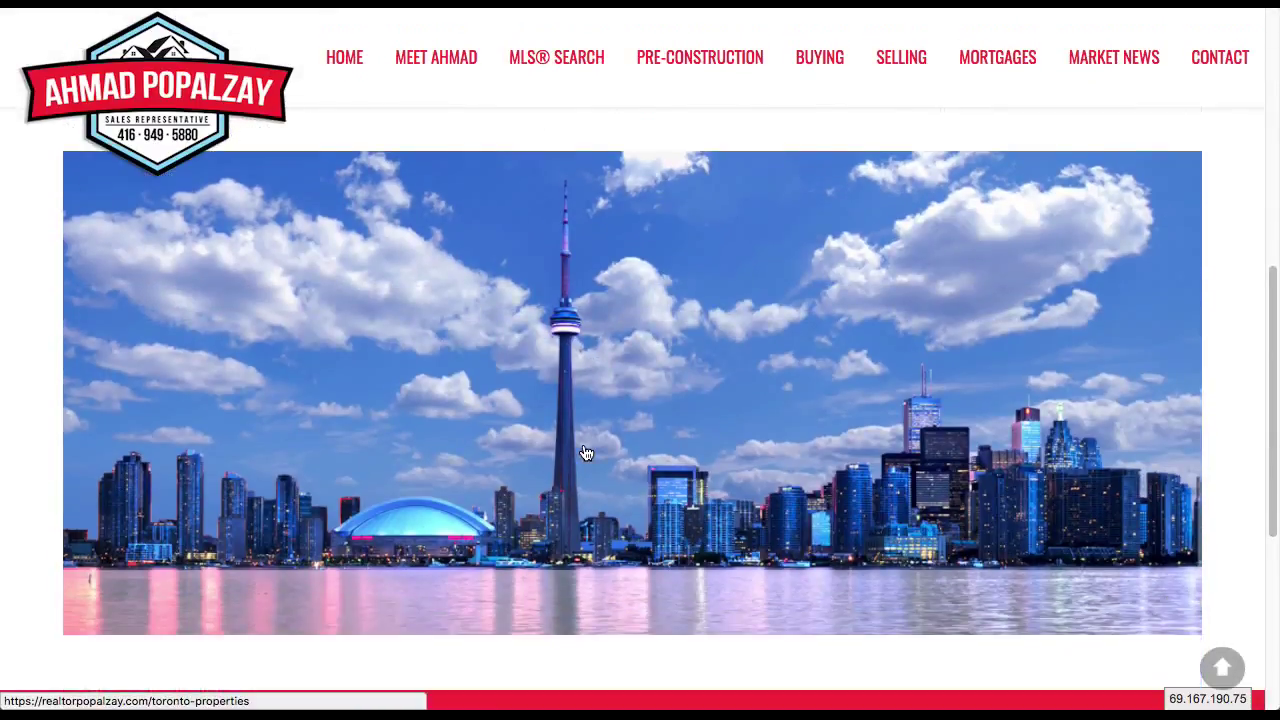
scroll(586, 453, "down", 1)
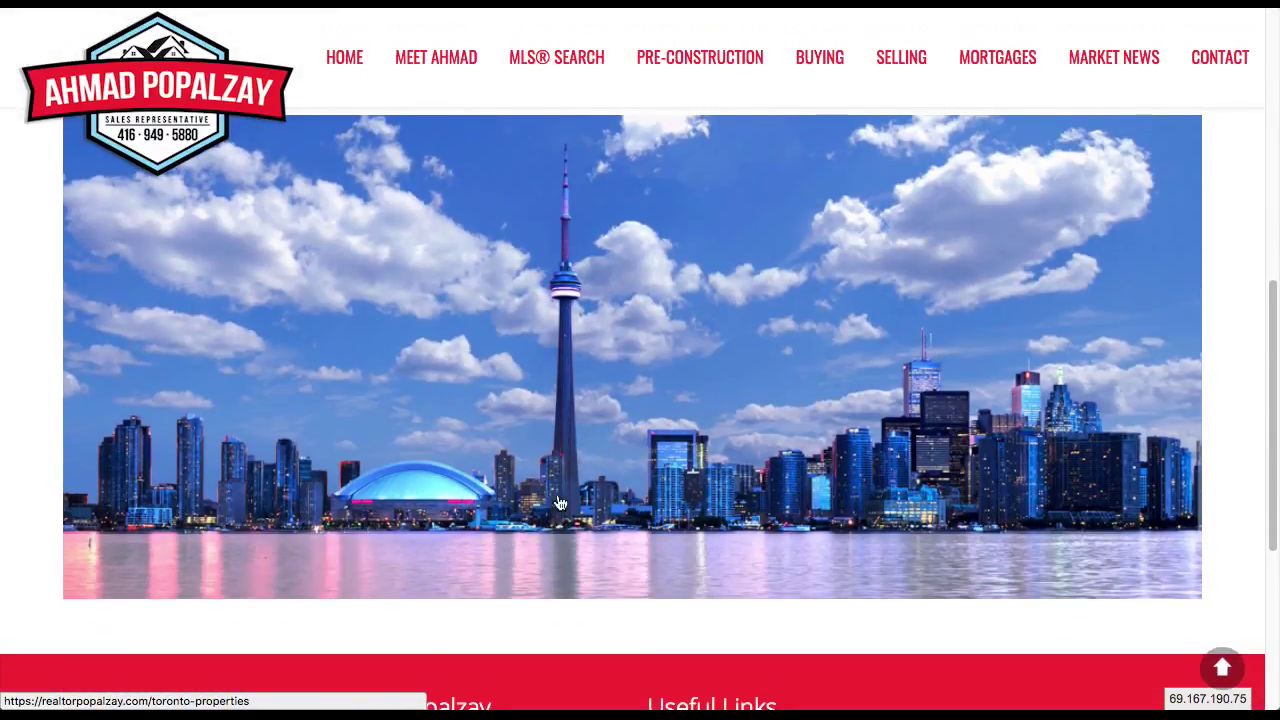
left_click(598, 404)
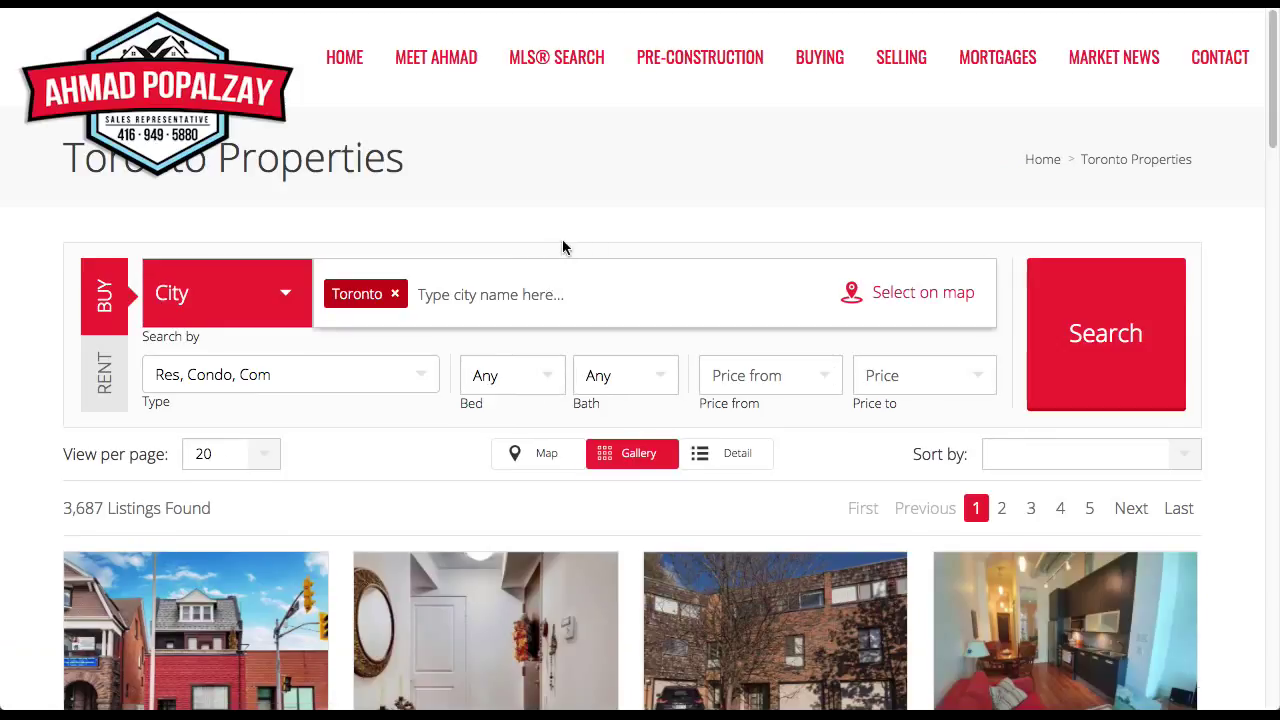
scroll(1063, 334, "down", 6)
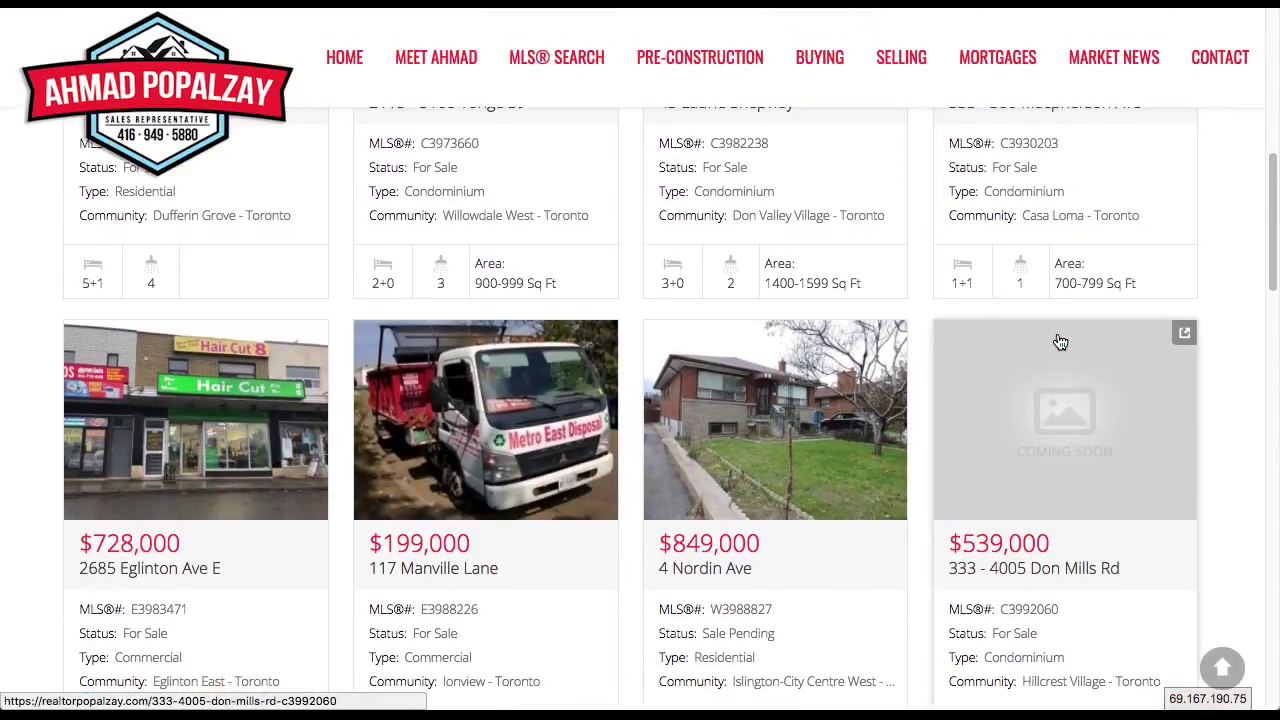
scroll(1060, 343, "up", 6)
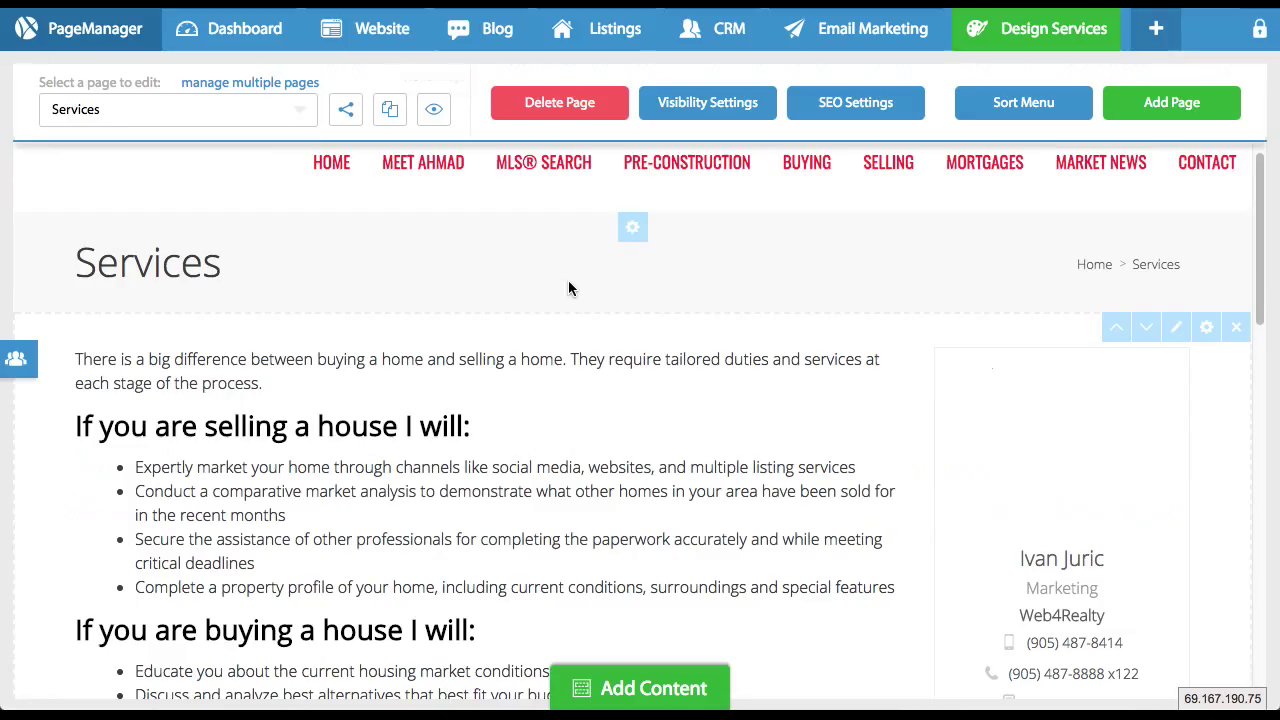
Step: Edit the section again, reduce the skyline image's width to 50 percent and save the section
scroll(630, 386, "down", 2)
scroll(1234, 434, "up", 2)
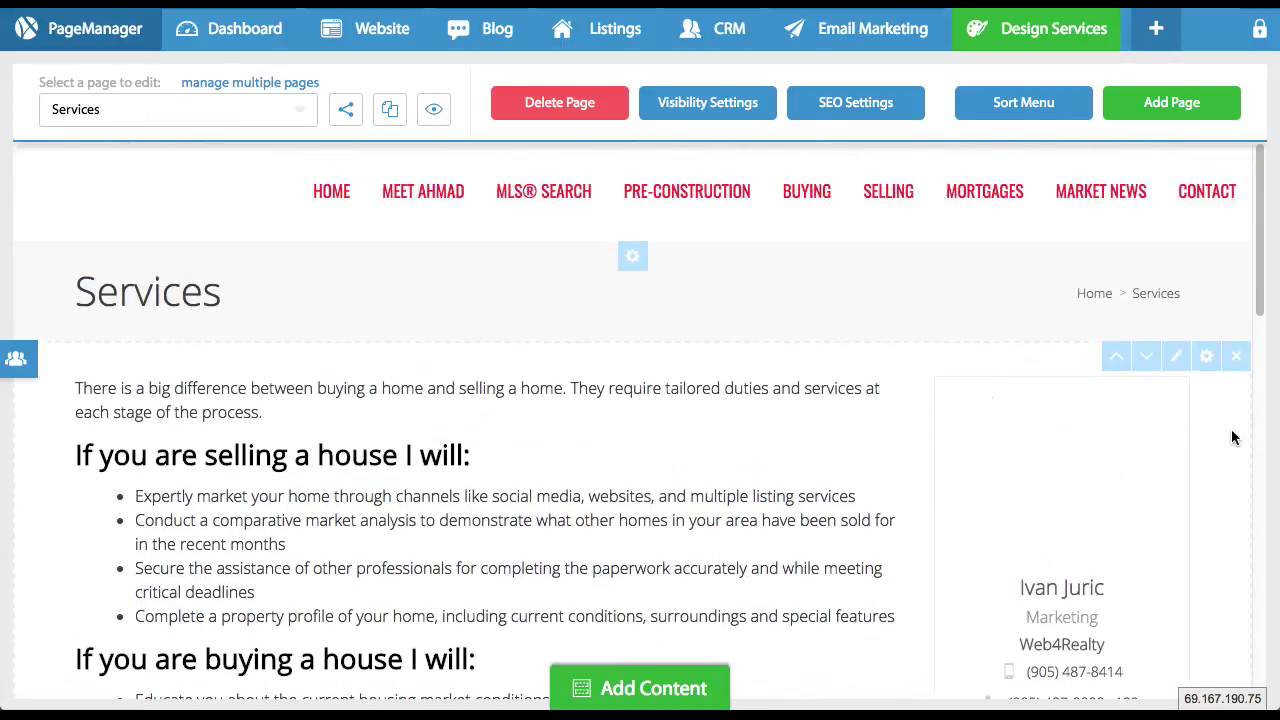
left_click(1178, 362)
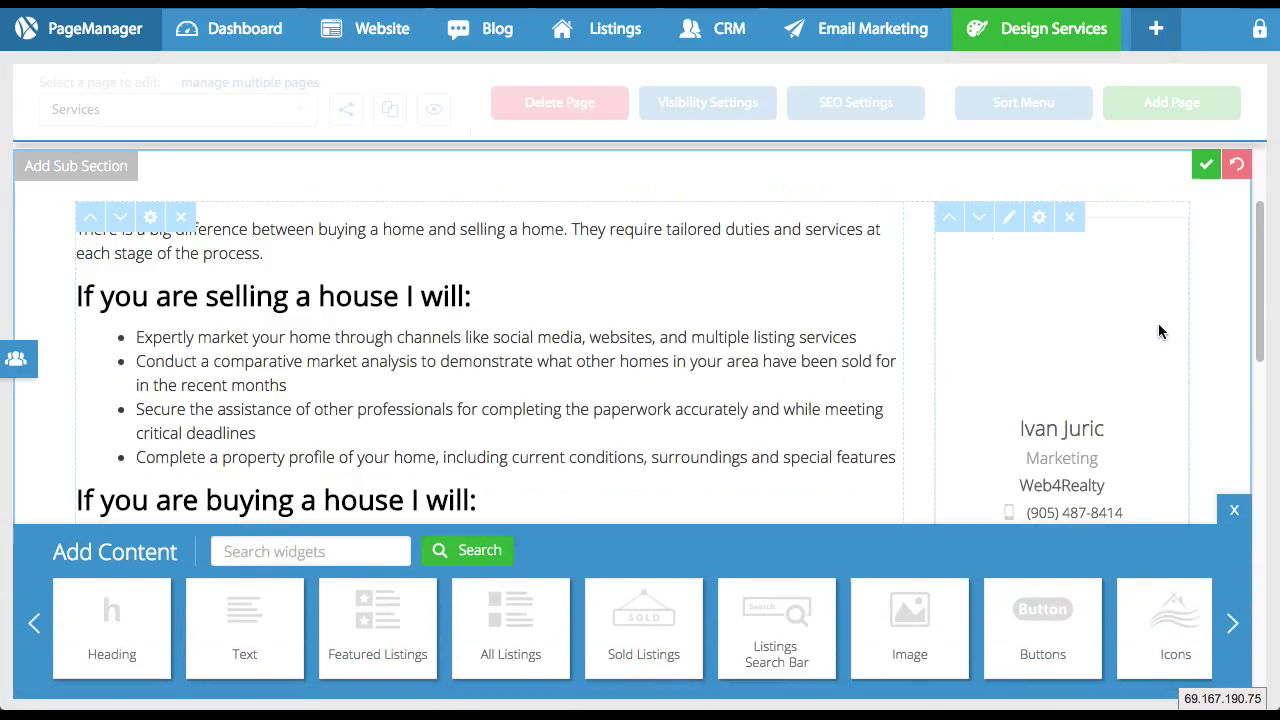
scroll(1160, 332, "down", 7)
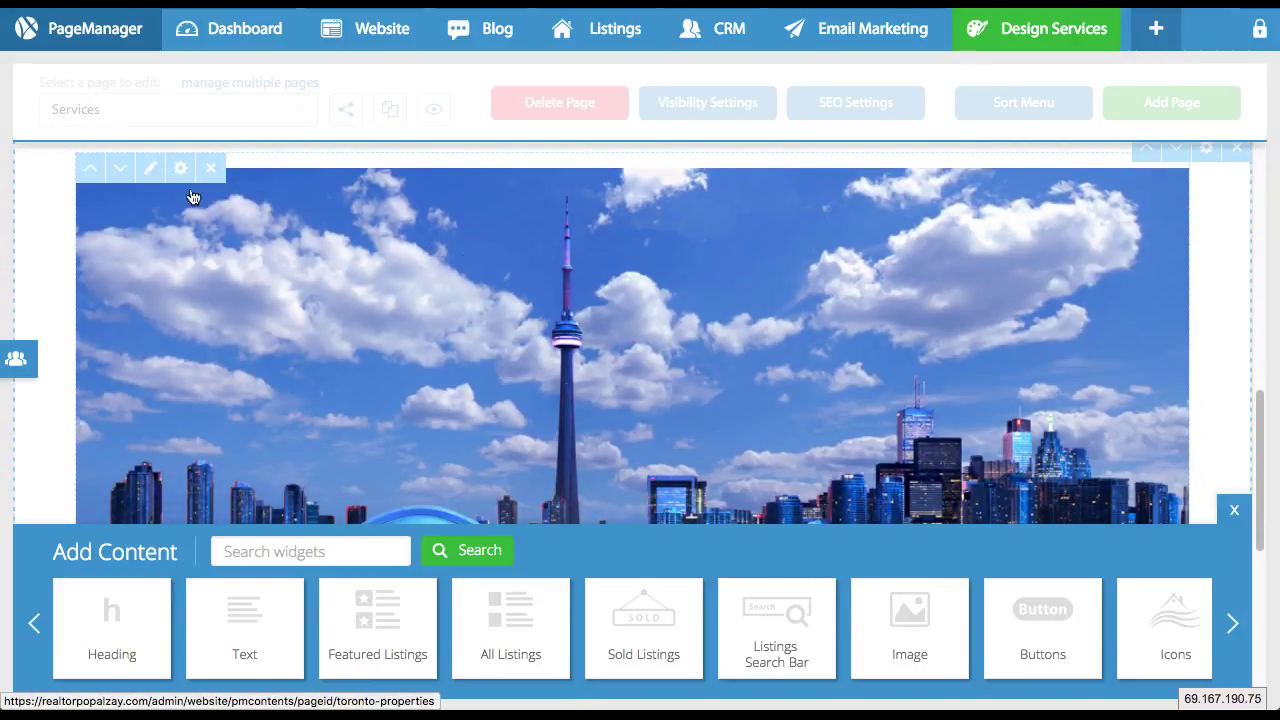
left_click(151, 174)
scroll(694, 393, "down", 4)
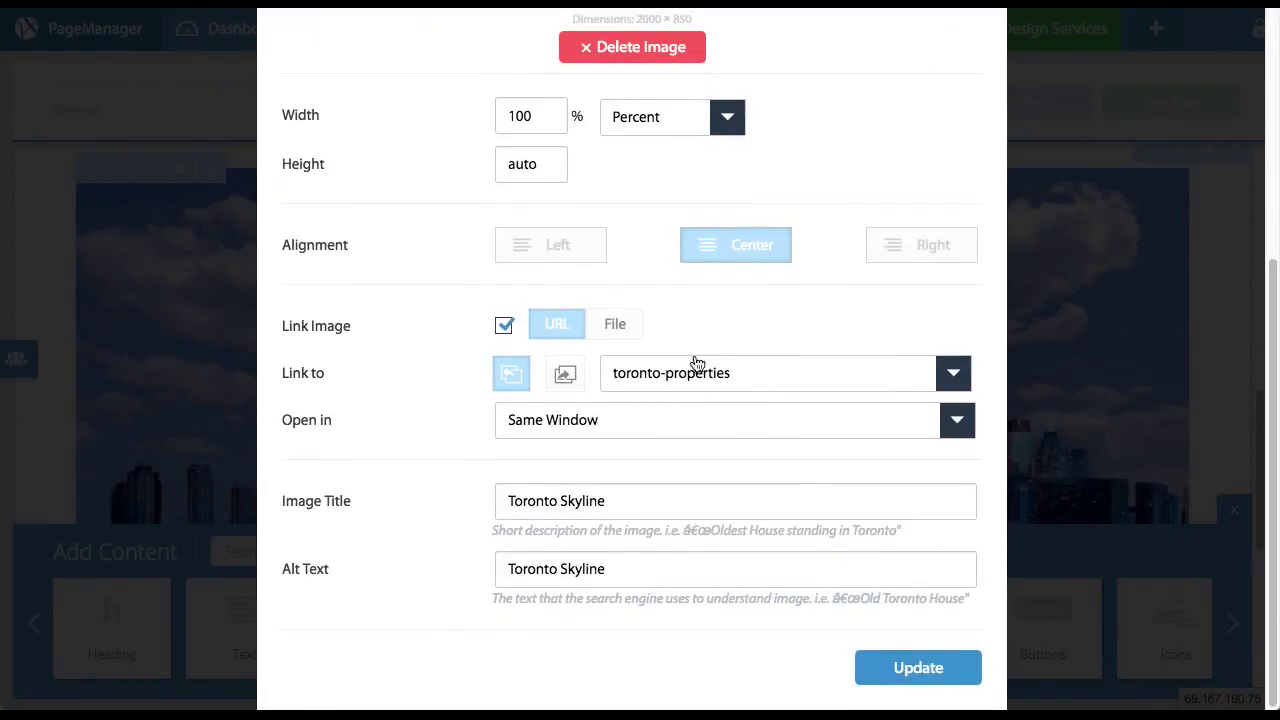
left_click(517, 116)
type("50")
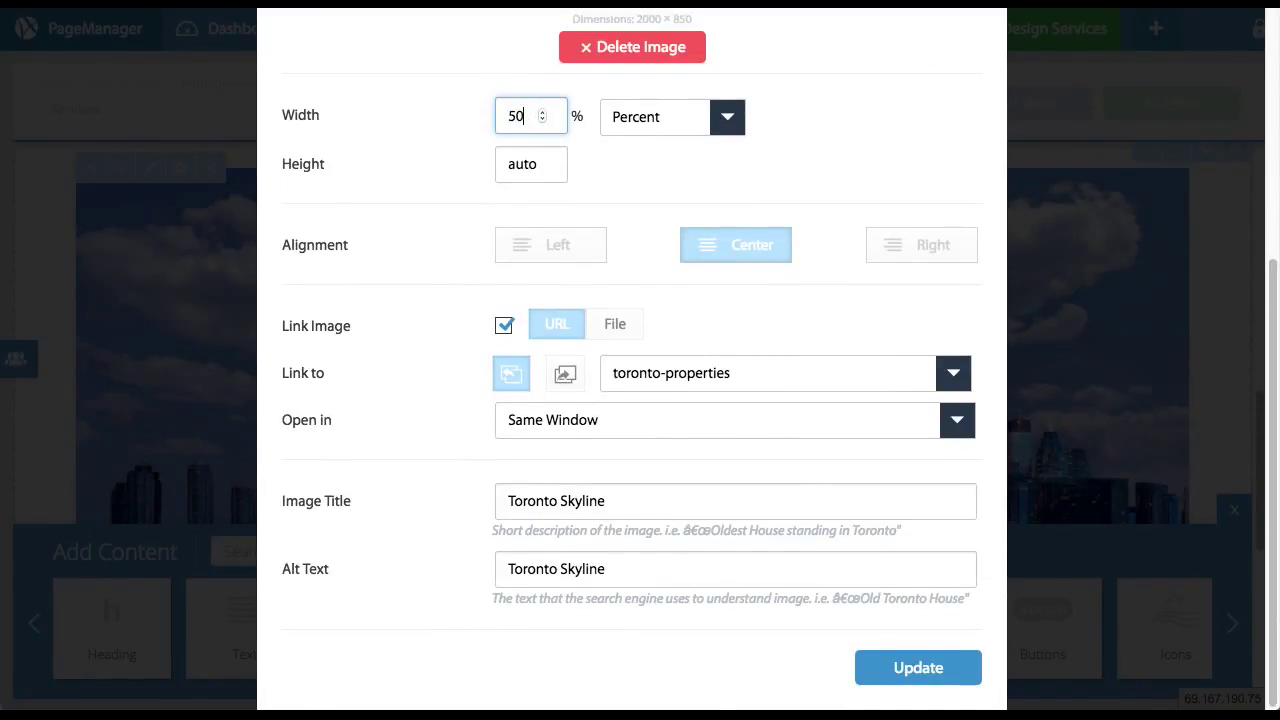
left_click(943, 670)
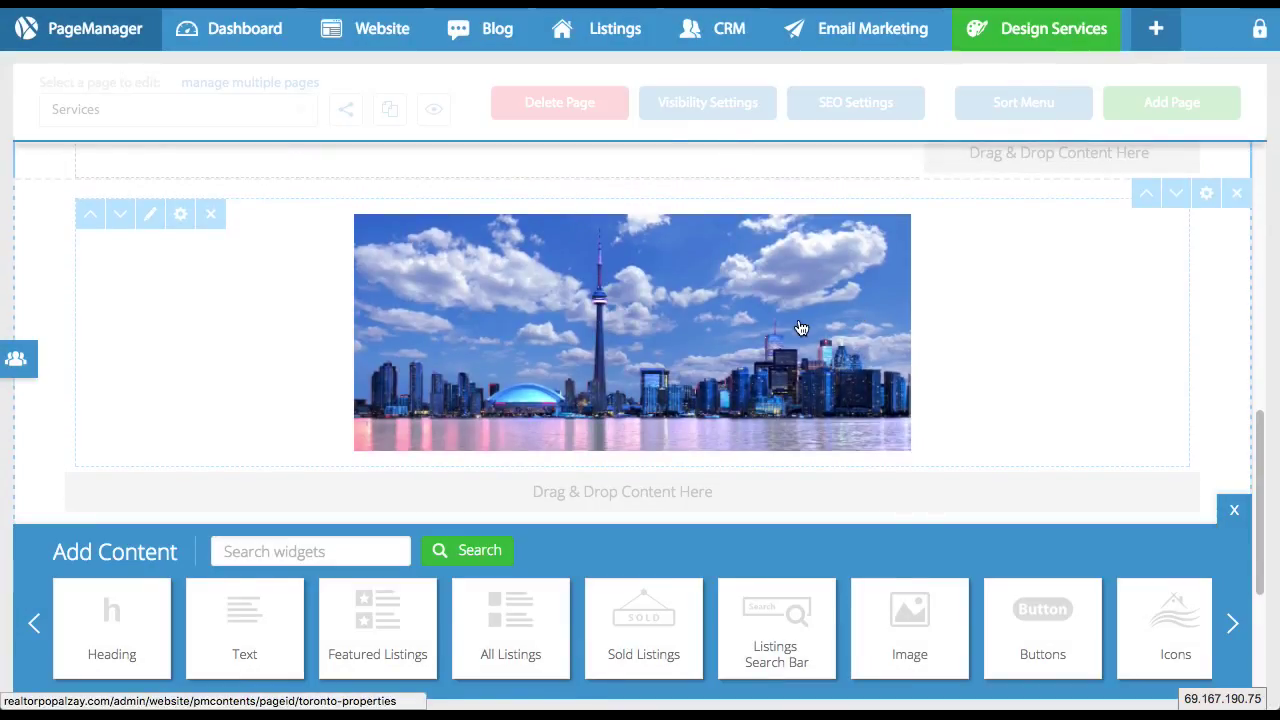
scroll(806, 319, "up", 10)
left_click(1207, 296)
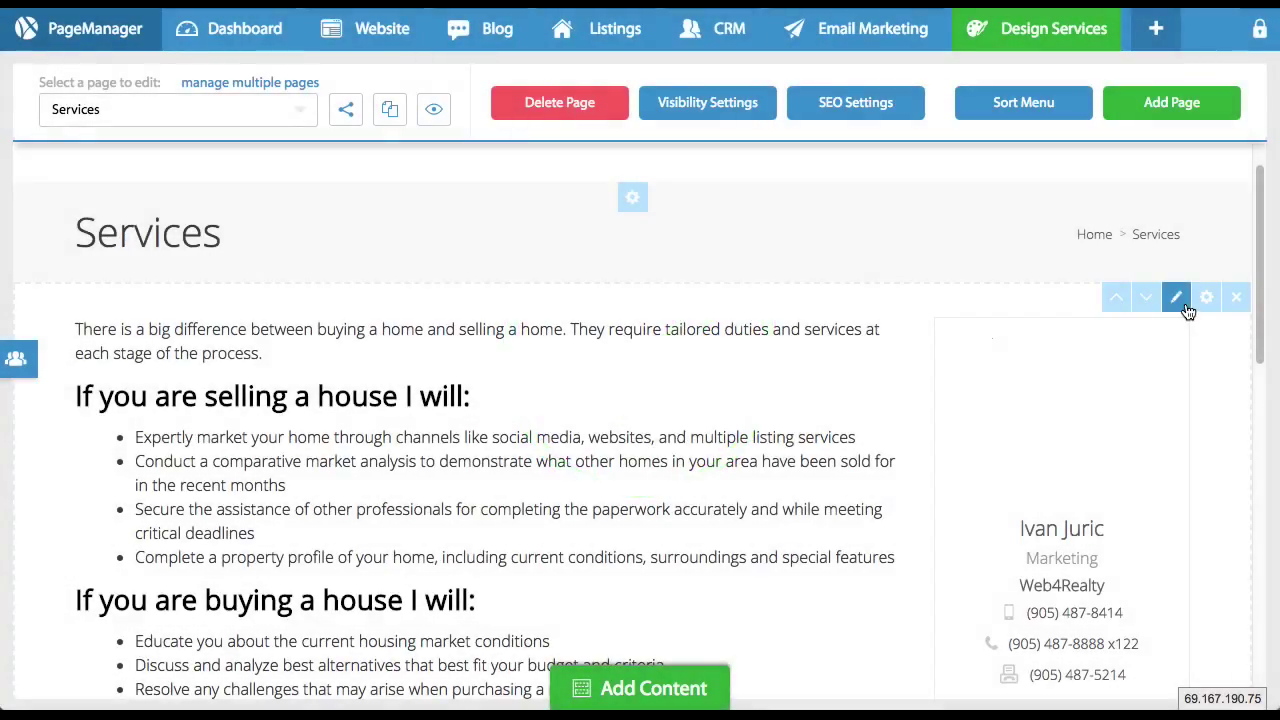
Step: Open the Services page's content section for editing again
left_click(1185, 305)
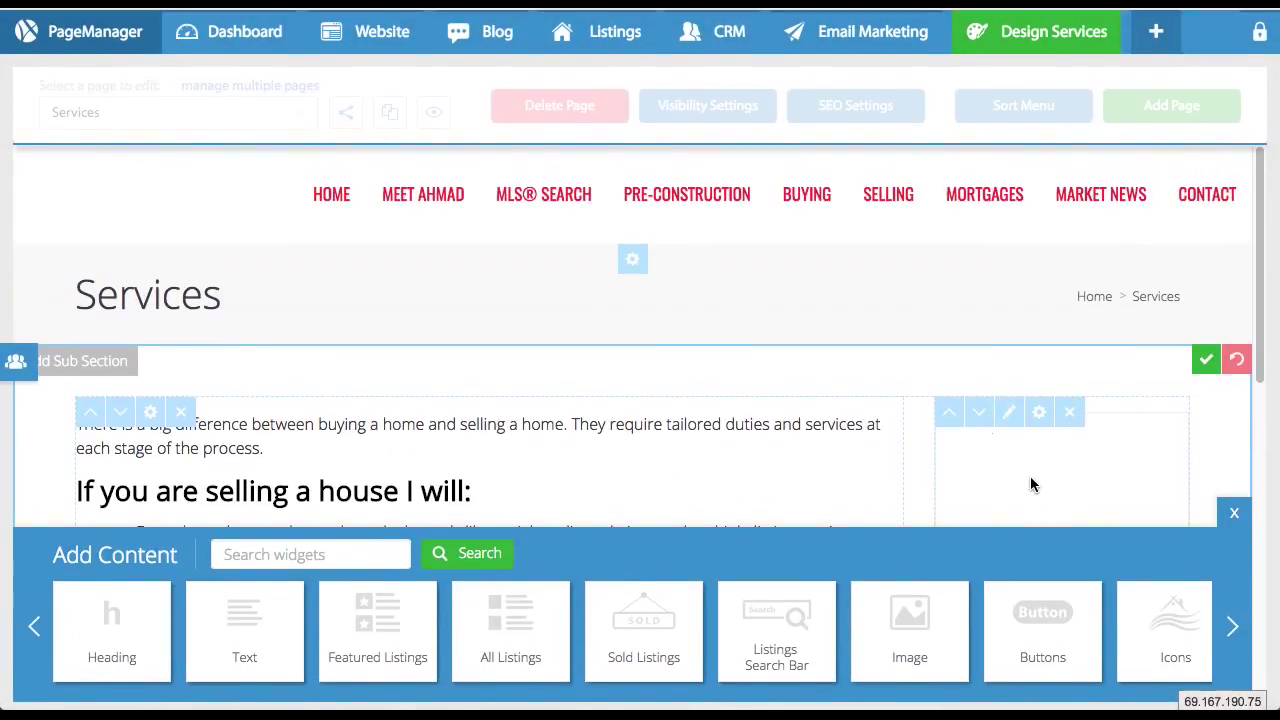